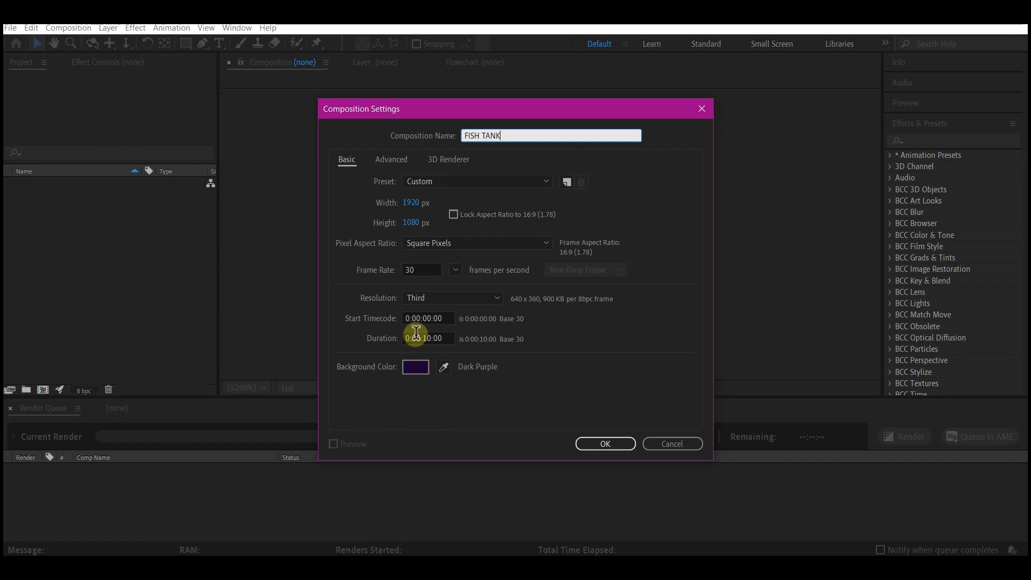
Step: Create the FISH TANK composition at 1920x1080, 30 fps, 10 seconds long with a Dark Purple background
{"action": "left_click", "coordinate": [603, 443]}
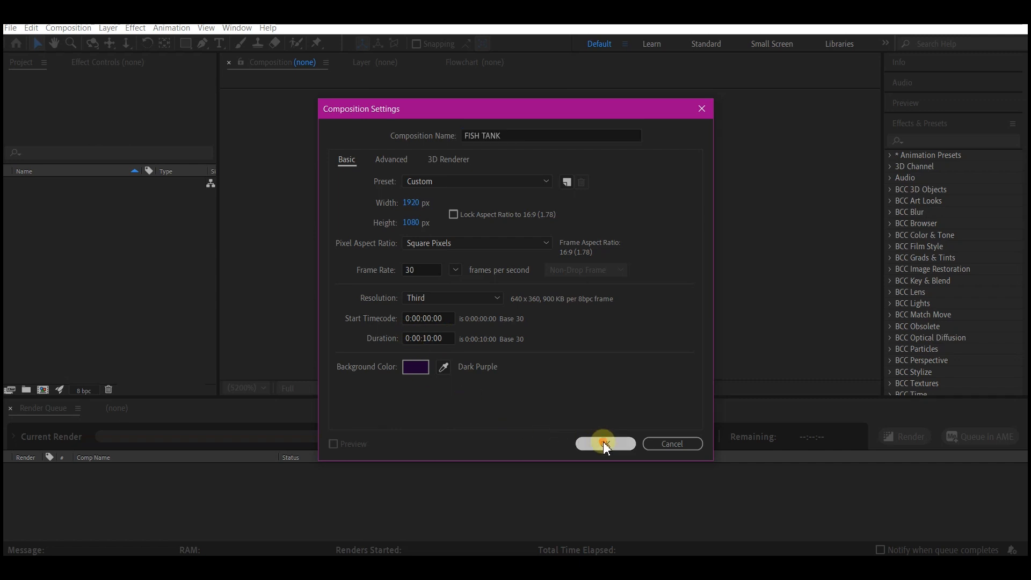
Step: Add a text layer reading FISH TANK and align it to the vertical center of the composition
{"action": "right_click", "coordinate": [256, 498]}
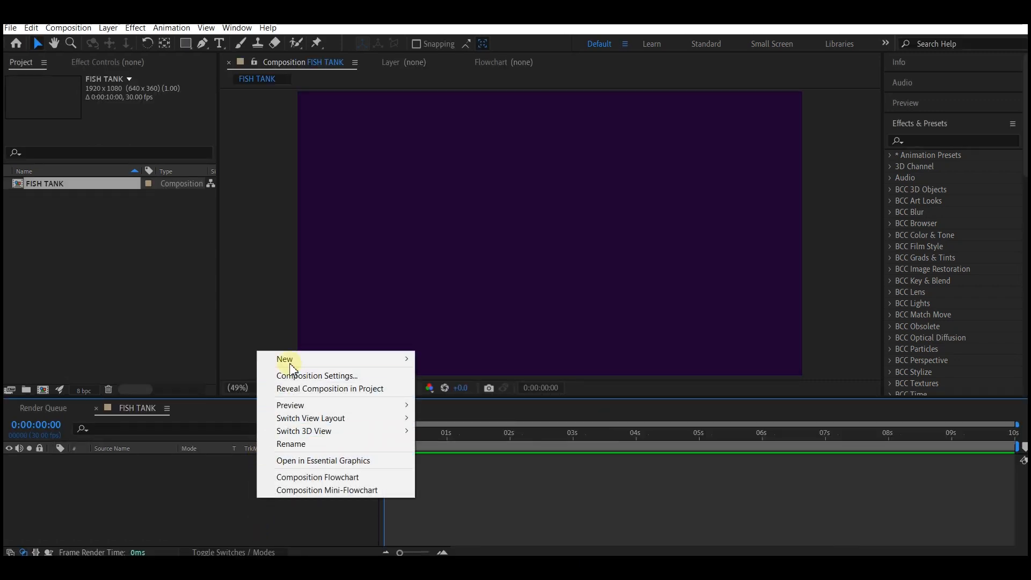
{"action": "mouse_move", "coordinate": [295, 358]}
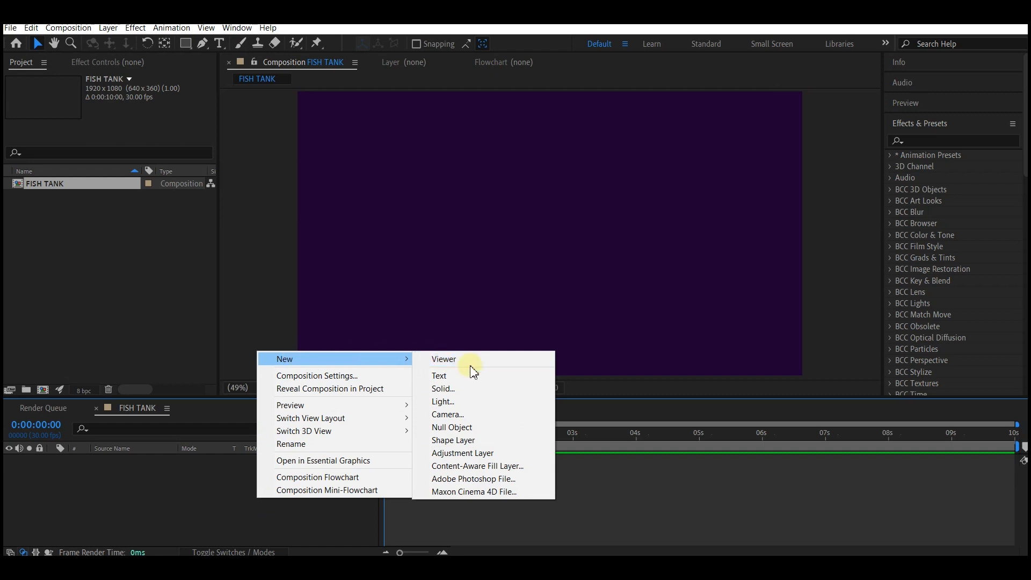
{"action": "left_click", "coordinate": [457, 378]}
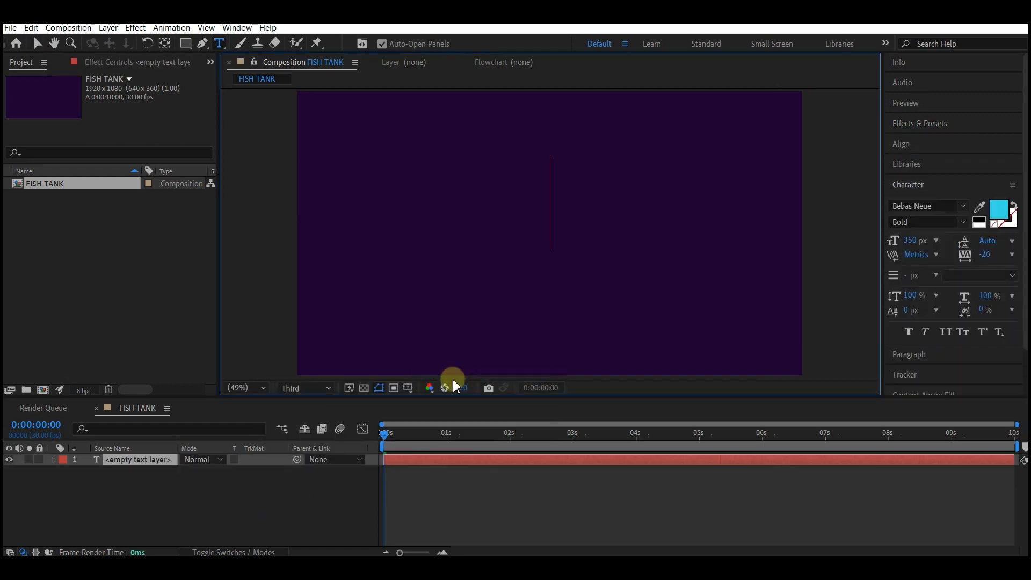
{"action": "type", "text": "FISH TANK"}
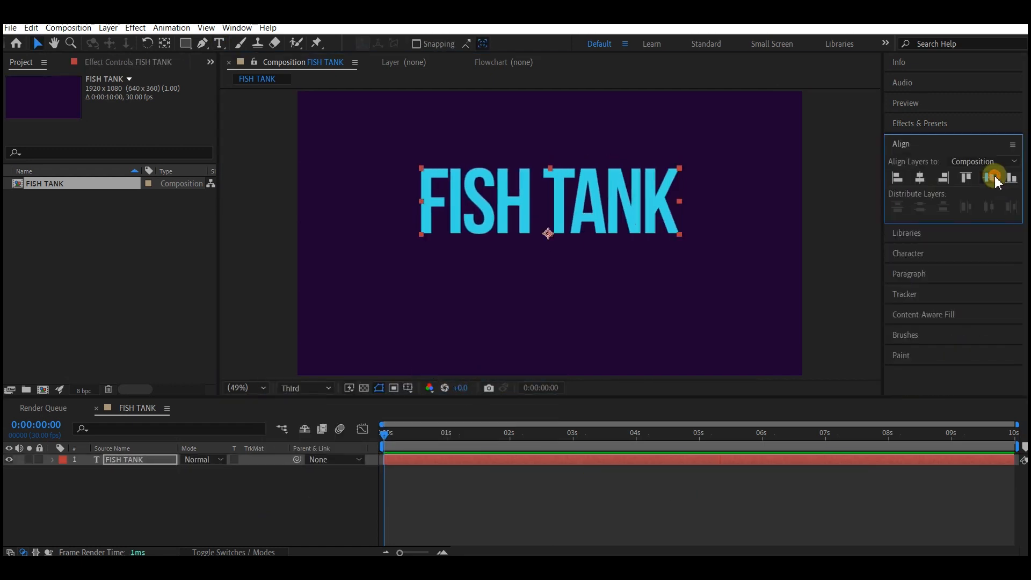
{"action": "left_click", "coordinate": [992, 177]}
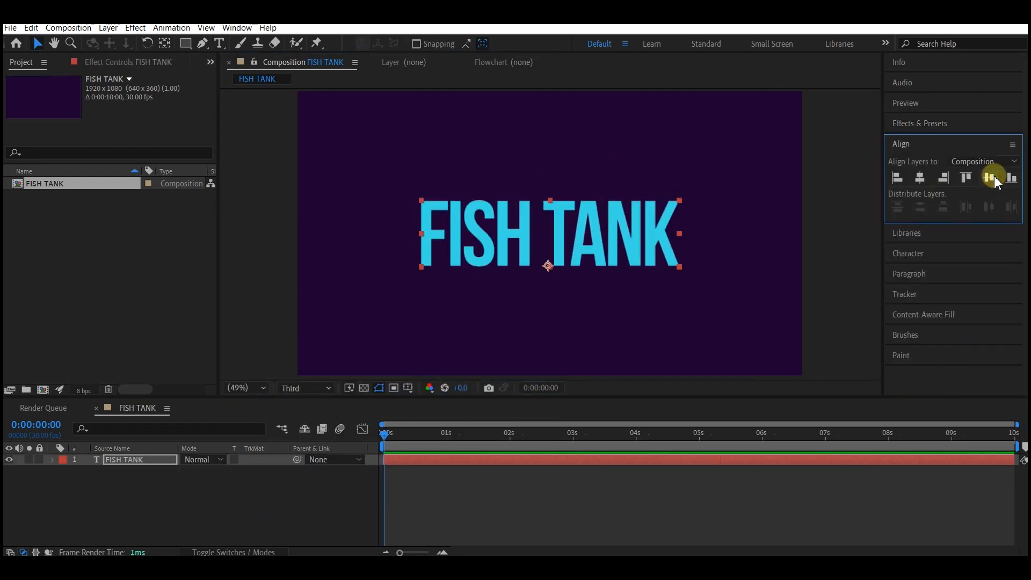
Step: Pre-compose the text layer into a new composition named text holder
{"action": "right_click", "coordinate": [437, 459]}
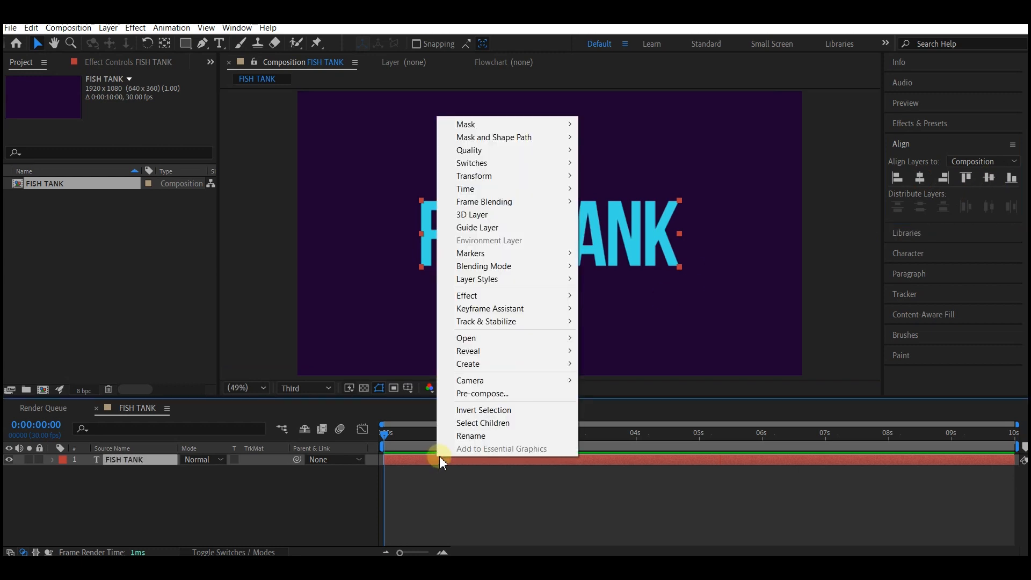
{"action": "left_click", "coordinate": [480, 393]}
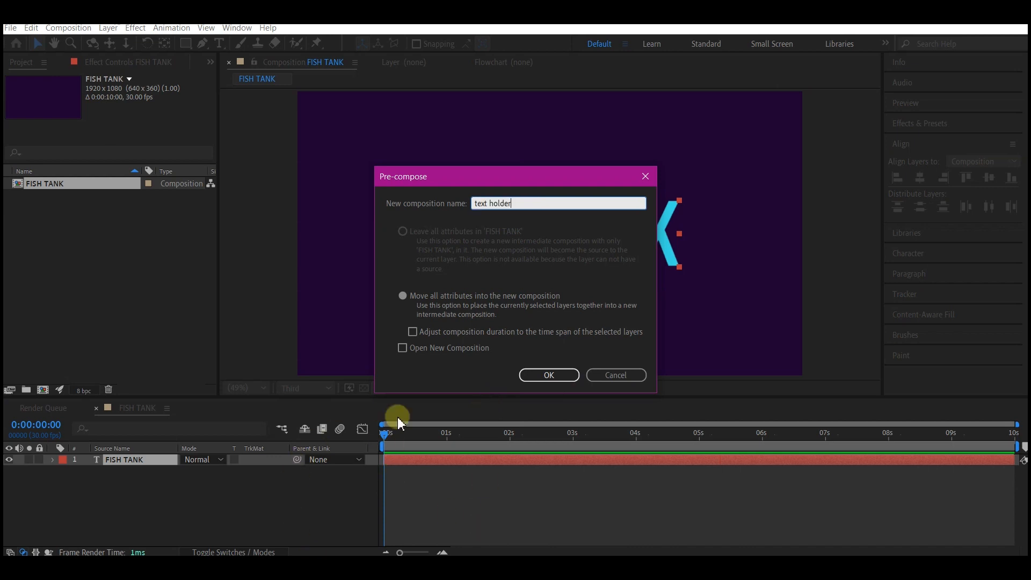
{"action": "left_click", "coordinate": [550, 372]}
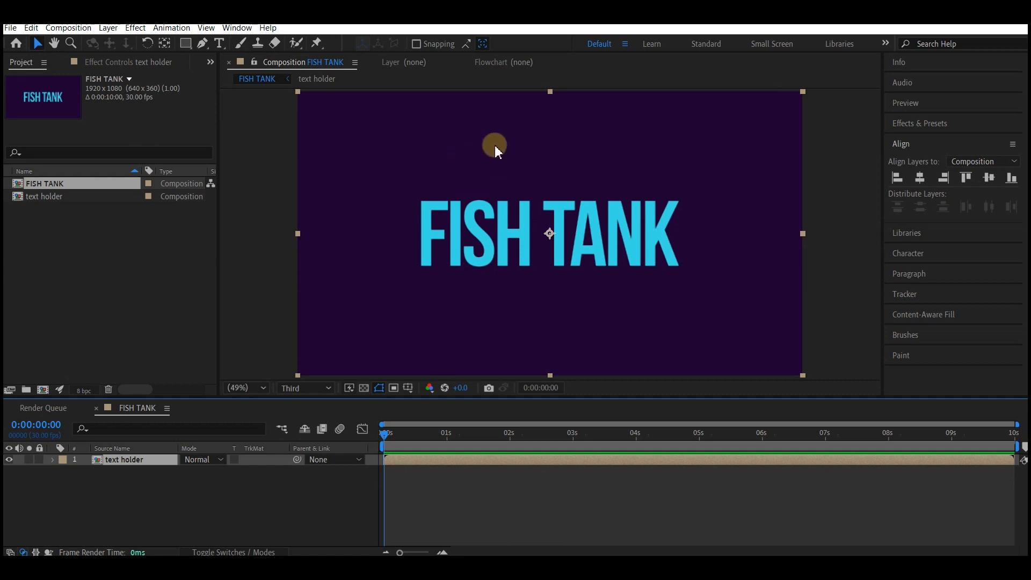
Step: Bring the ocean color palate.png image into the composition near the top of the frame and lock its layer
{"action": "key", "text": "alt+Tab"}
{"action": "left_click_drag", "start_coordinate": [820, 346], "coordinate": [110, 480]}
{"action": "left_click_drag", "start_coordinate": [571, 241], "coordinate": [577, 114]}
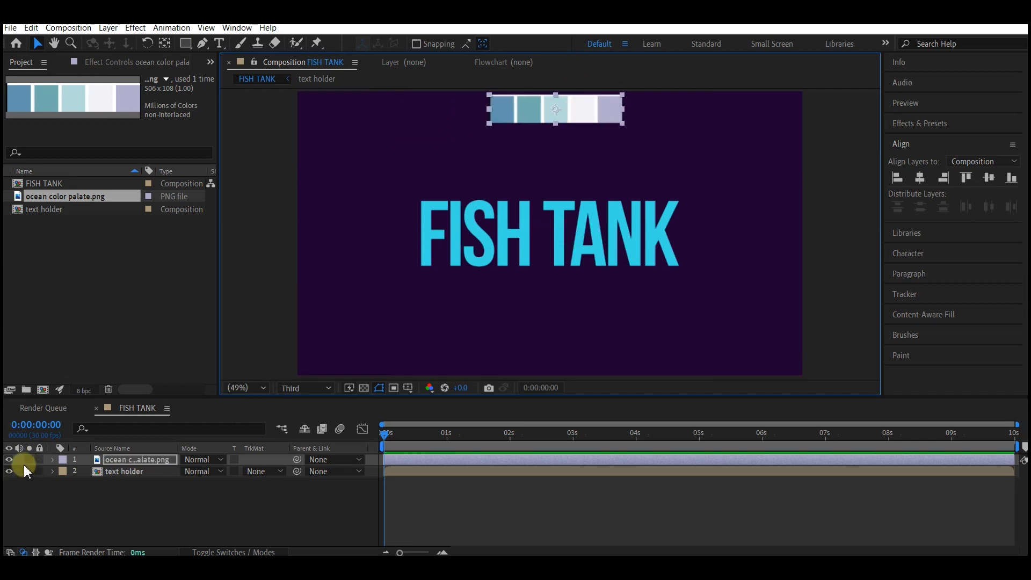
{"action": "left_click", "coordinate": [39, 460]}
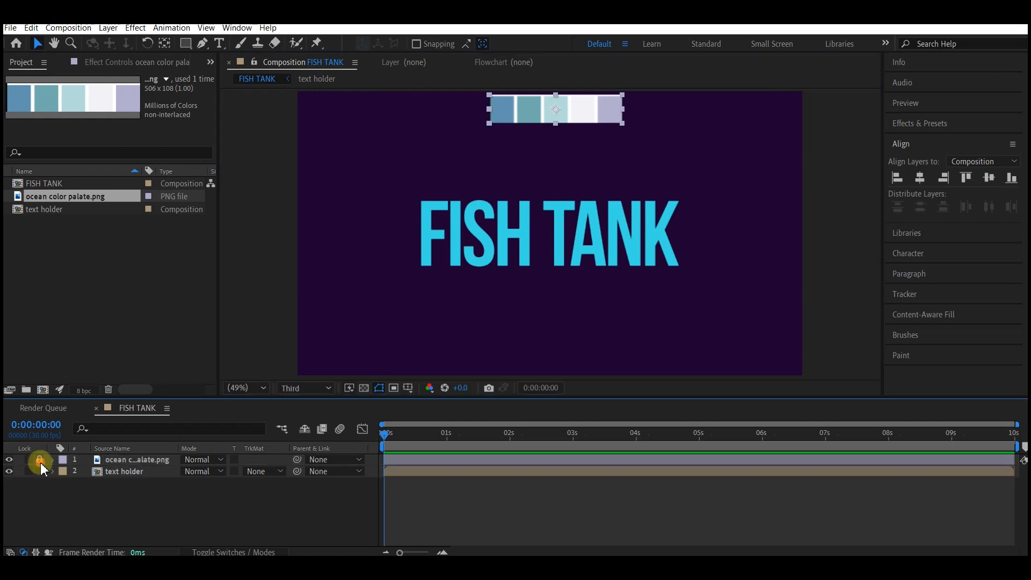
Step: Draw a full-frame rectangle shape with the Pen tool by placing points on the four composition corners
{"action": "left_click", "coordinate": [202, 43]}
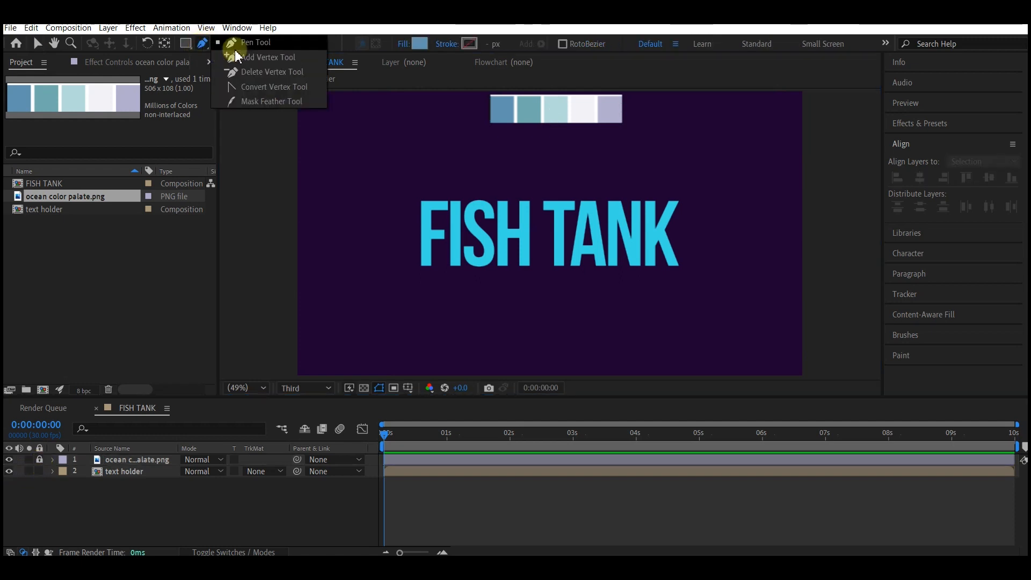
{"action": "left_click", "coordinate": [232, 42]}
{"action": "left_click", "coordinate": [297, 93]}
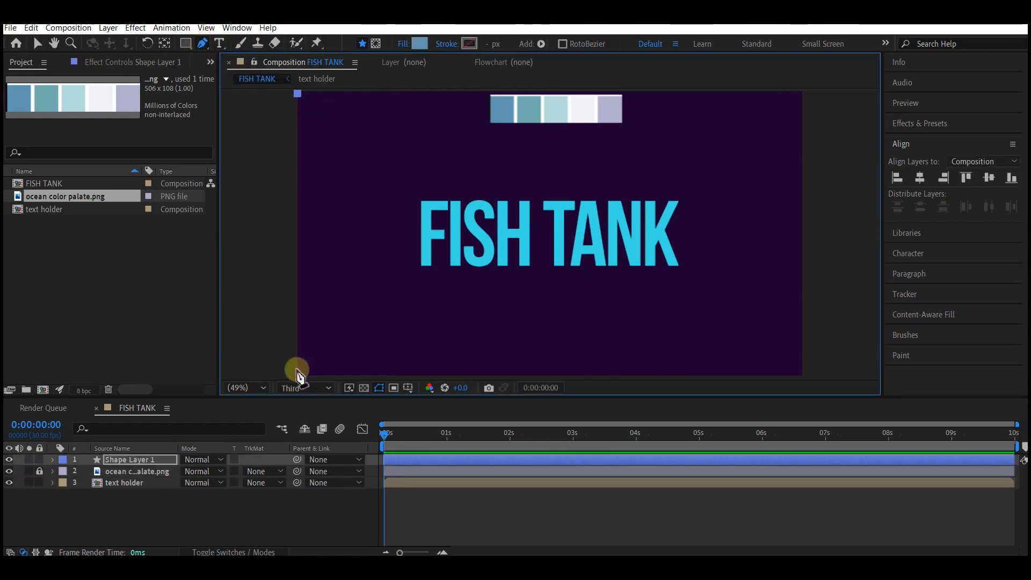
{"action": "left_click", "coordinate": [298, 373]}
{"action": "left_click", "coordinate": [804, 373]}
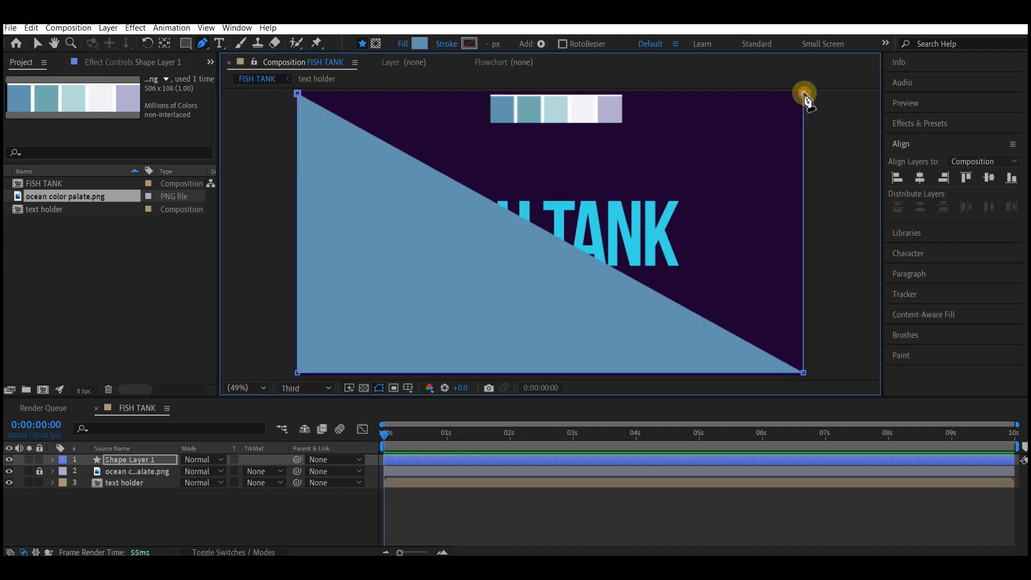
{"action": "left_click", "coordinate": [803, 93]}
Step: Set the shape's fill to a solid color and its stroke to none
{"action": "left_click", "coordinate": [403, 43]}
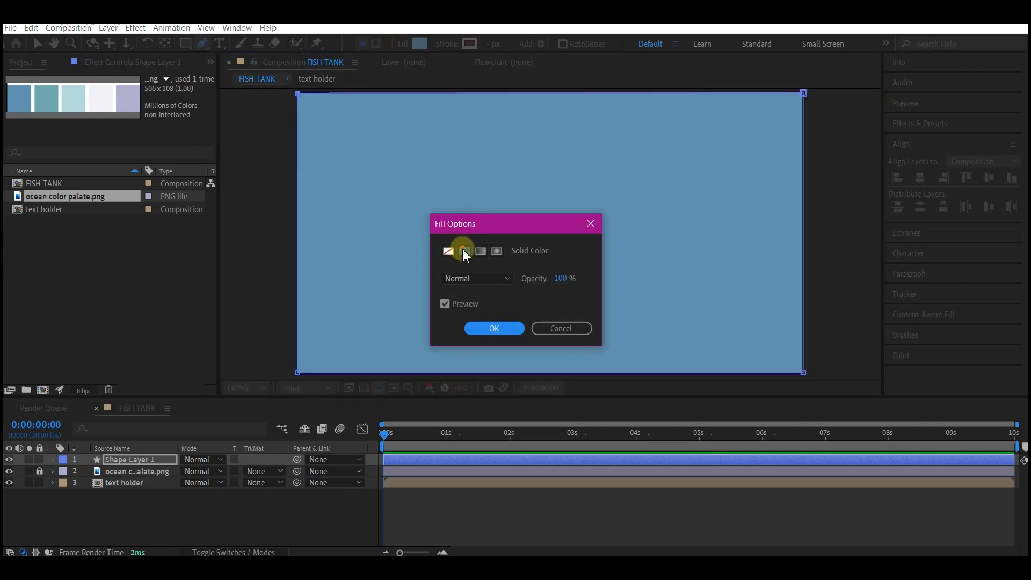
{"action": "left_click", "coordinate": [493, 326]}
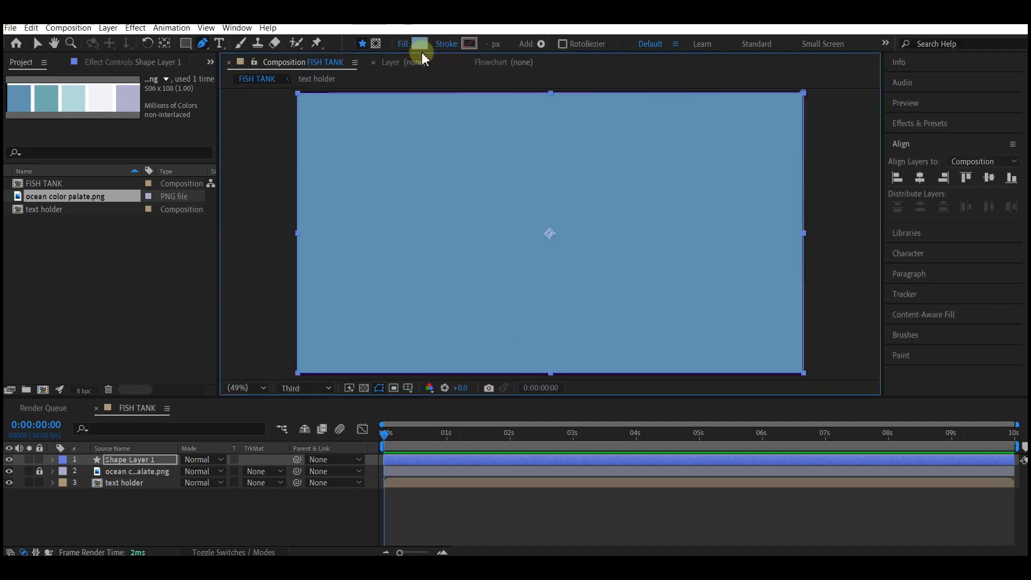
{"action": "left_click", "coordinate": [448, 45]}
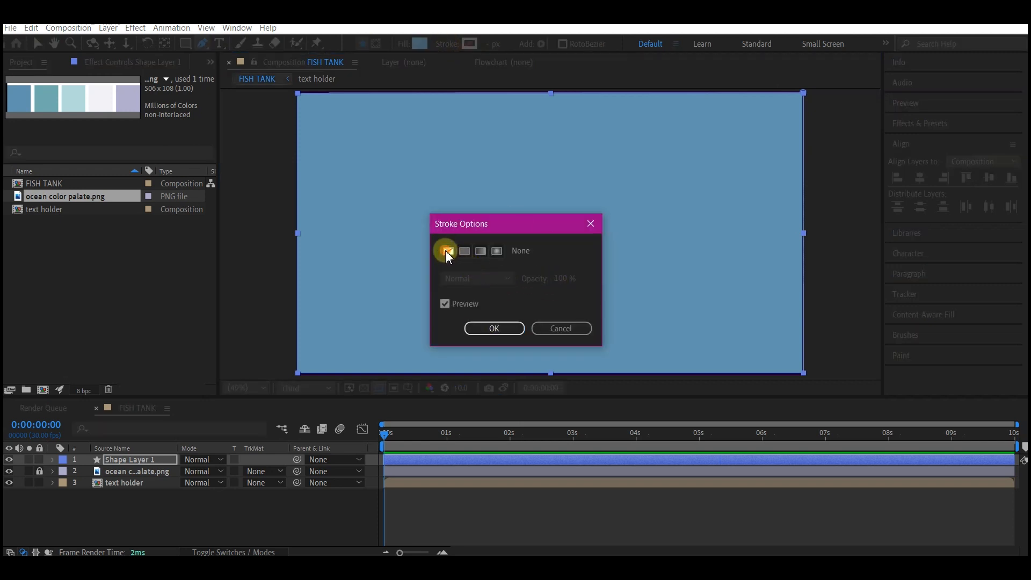
{"action": "left_click", "coordinate": [493, 328]}
Step: Expand the shape layer's Path property and set a Path keyframe at 0 seconds
{"action": "left_click", "coordinate": [53, 460]}
{"action": "left_click", "coordinate": [53, 461]}
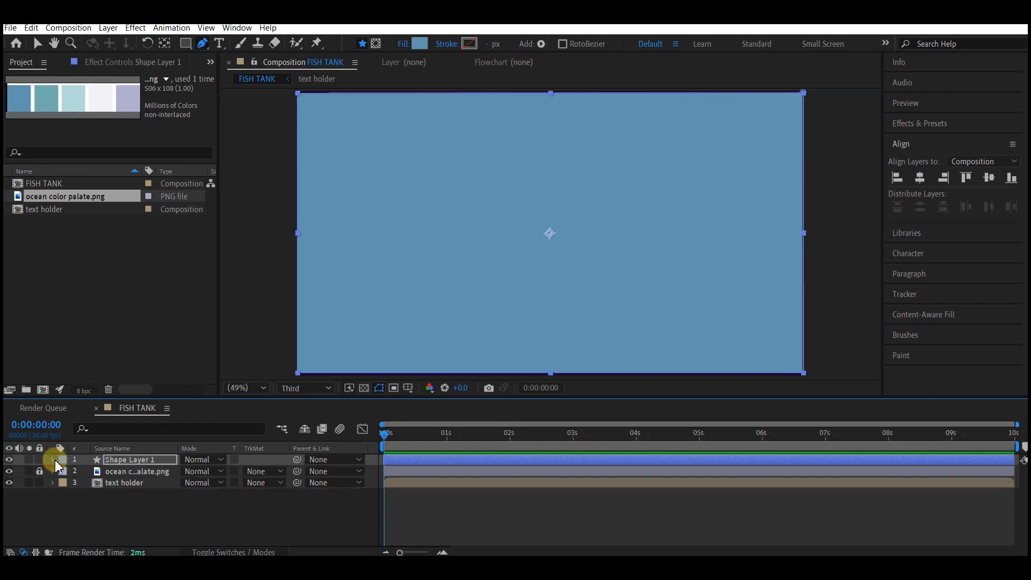
{"action": "left_click", "coordinate": [52, 461]}
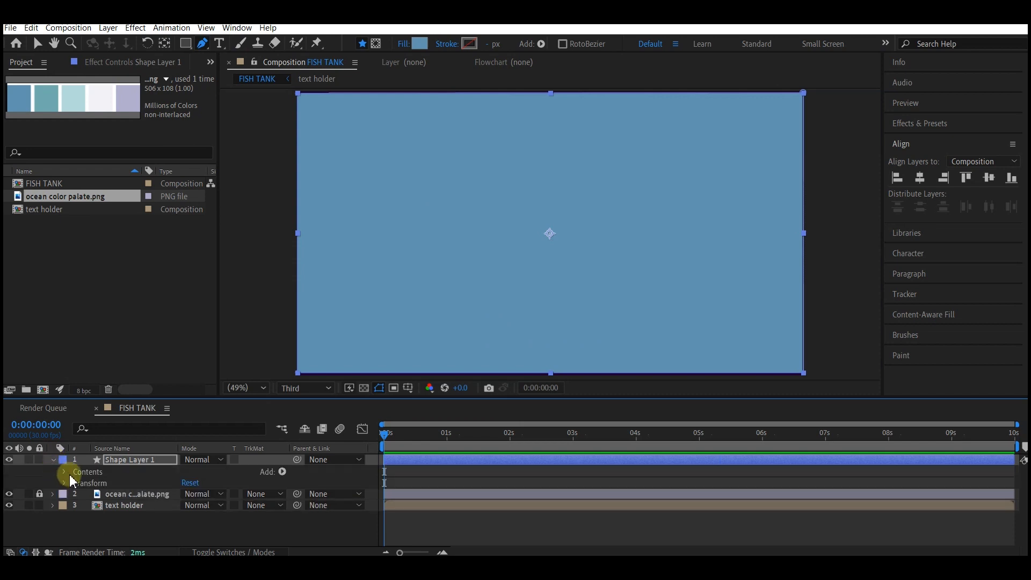
{"action": "left_click", "coordinate": [66, 472]}
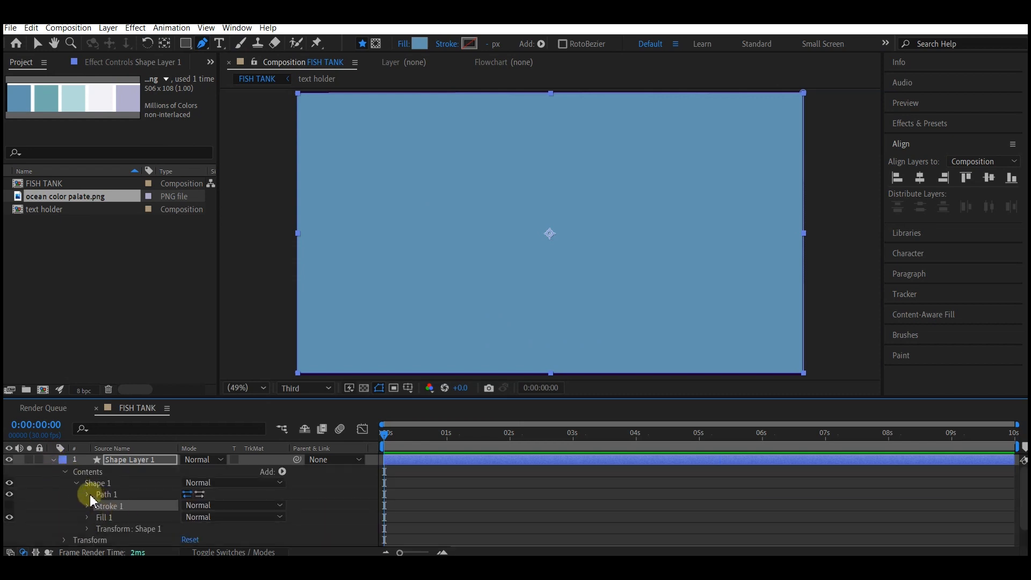
{"action": "left_click", "coordinate": [88, 494]}
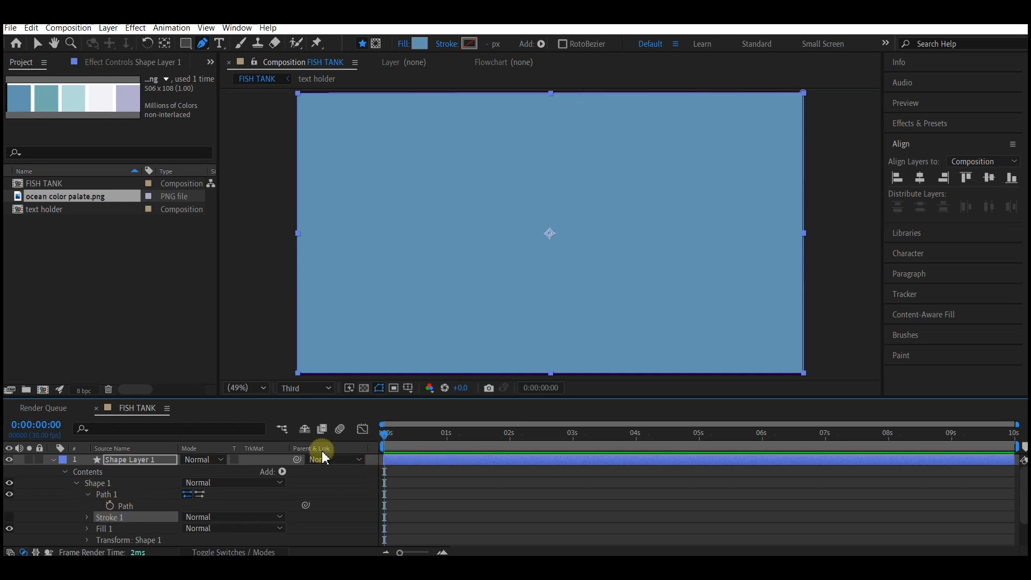
{"action": "left_click", "coordinate": [109, 506]}
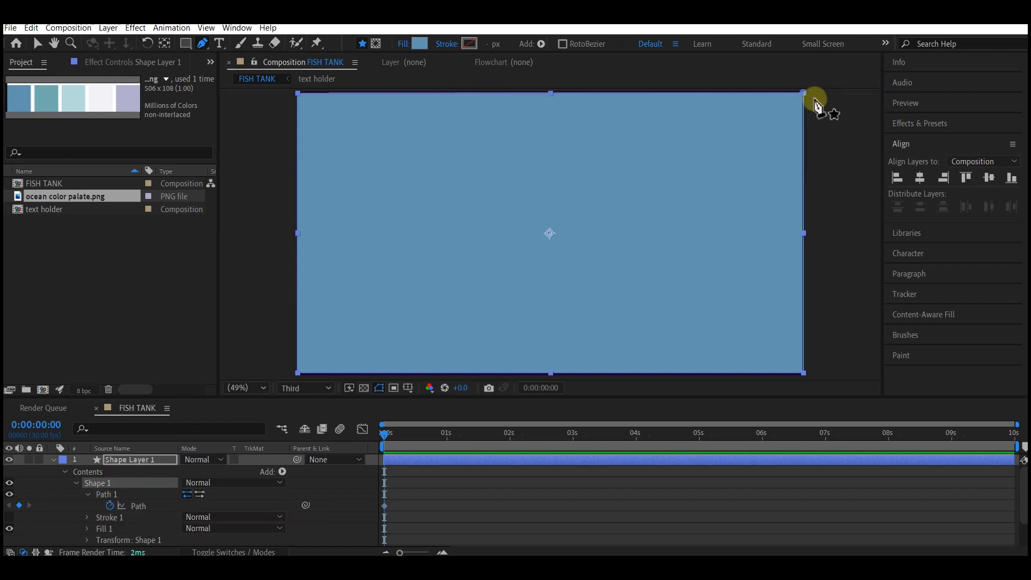
Step: Lower the shape's two top vertices to form a low slanted wedge along the bottom of the frame
{"action": "left_click_drag", "start_coordinate": [805, 94], "coordinate": [804, 360]}
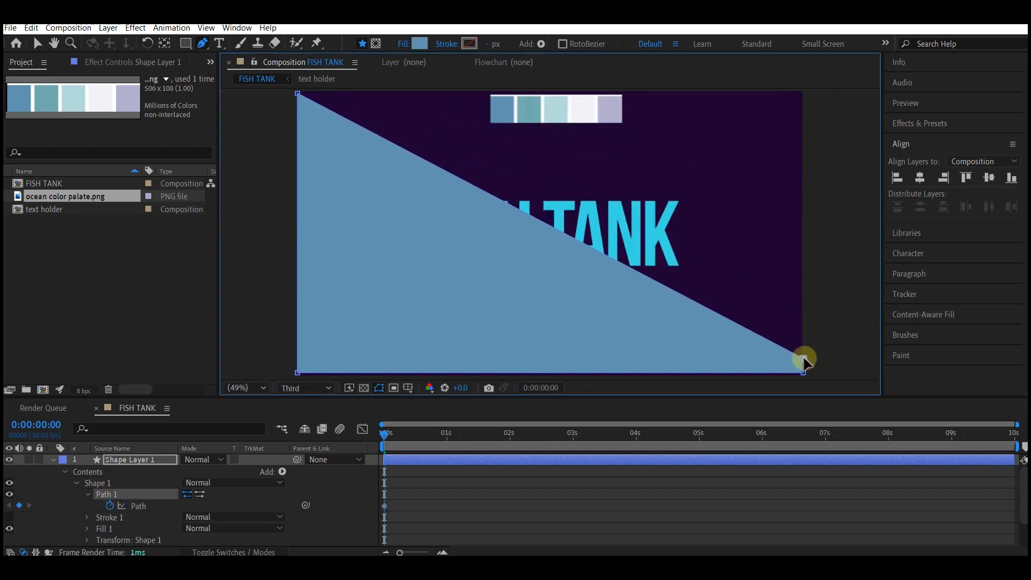
{"action": "left_click_drag", "start_coordinate": [299, 97], "coordinate": [299, 279]}
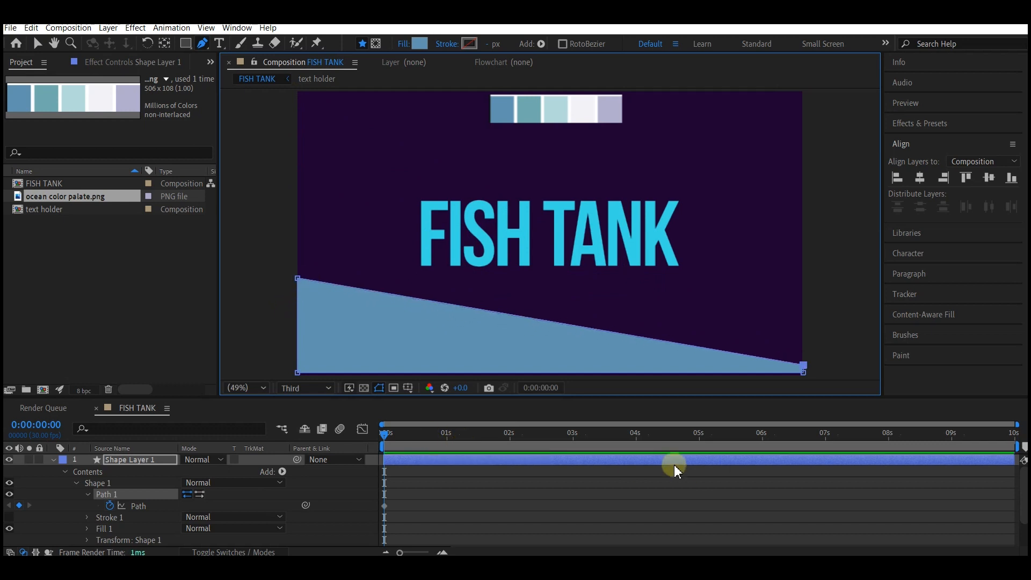
Step: At 0:00:04:01, move both top vertices back up to the frame's top corners
{"action": "left_click", "coordinate": [640, 434]}
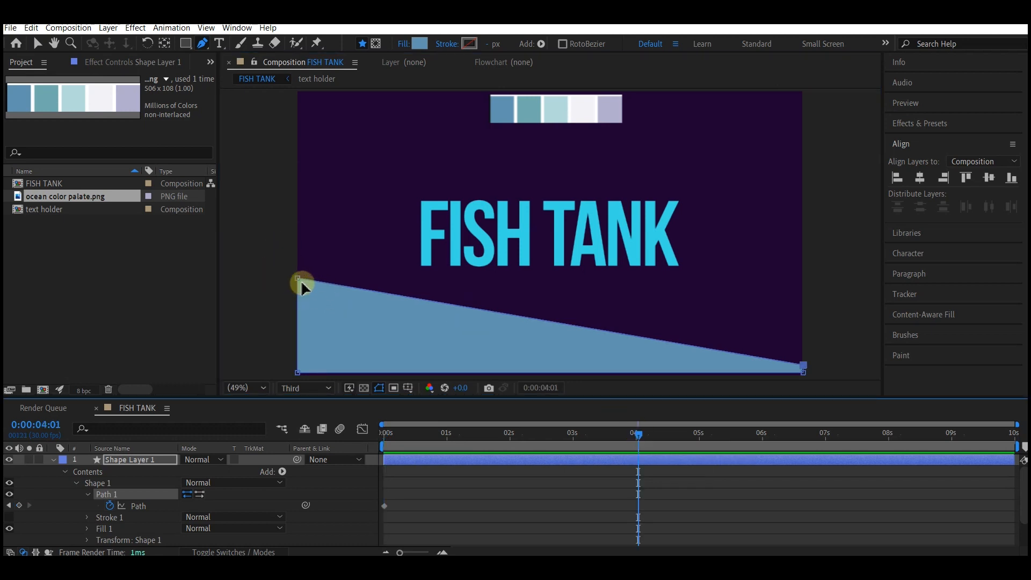
{"action": "left_click_drag", "start_coordinate": [299, 278], "coordinate": [295, 94]}
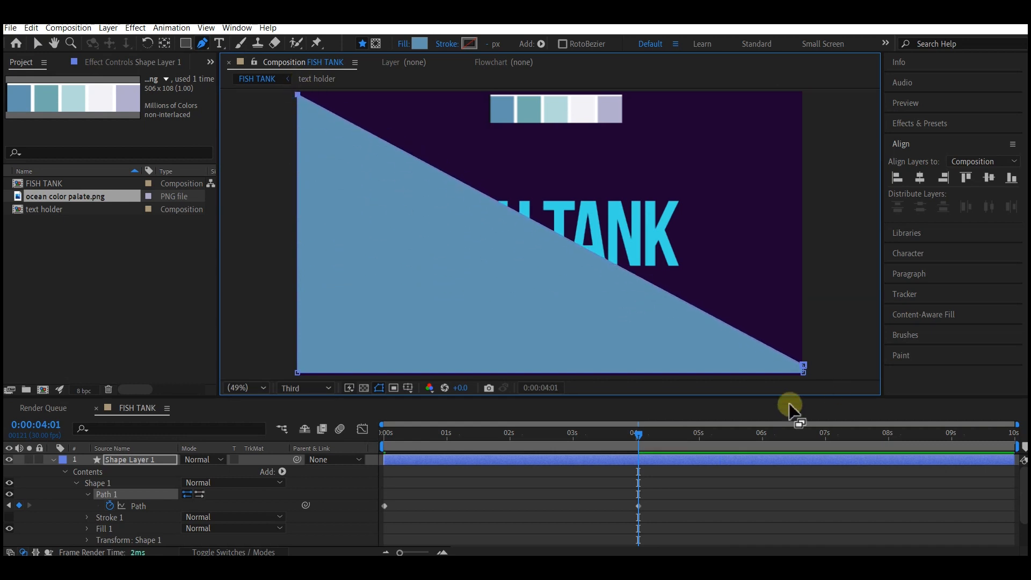
{"action": "left_click_drag", "start_coordinate": [804, 366], "coordinate": [804, 91]}
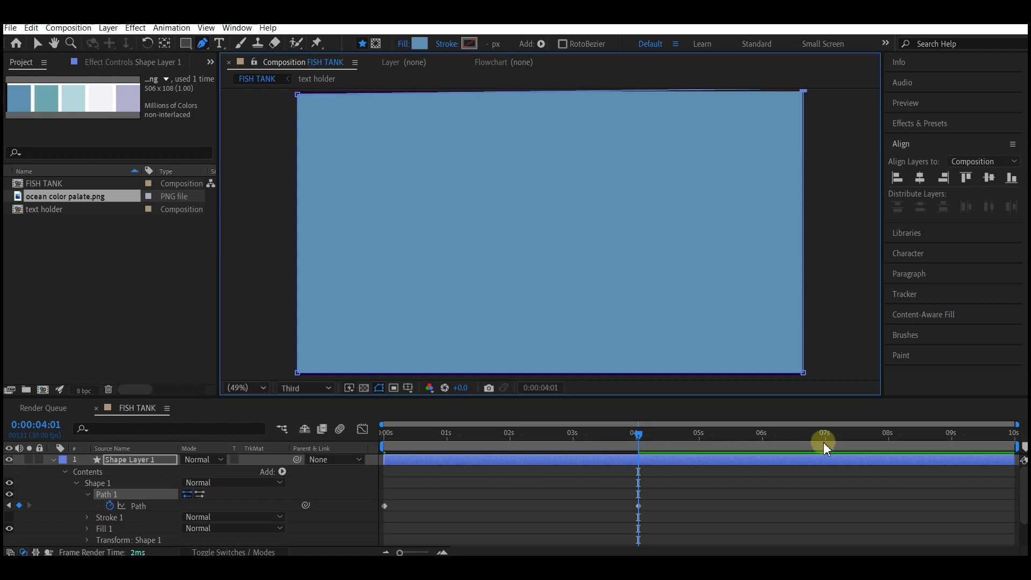
Step: At 0:00:08:00, raise both bottom vertices near the top, leaving a thin band at the frame's top edge
{"action": "left_click", "coordinate": [889, 436]}
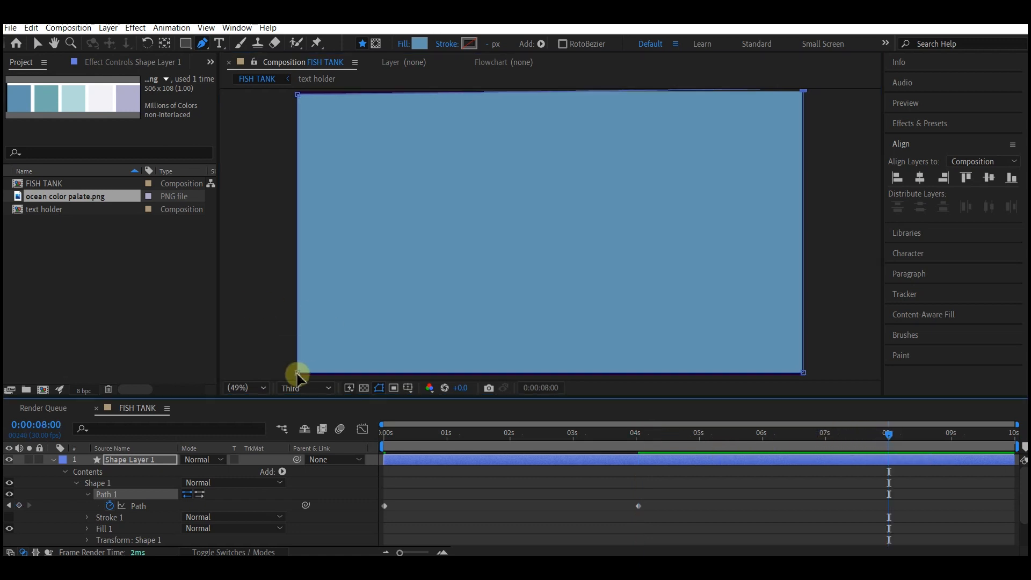
{"action": "left_click_drag", "start_coordinate": [297, 372], "coordinate": [290, 113]}
{"action": "left_click_drag", "start_coordinate": [803, 372], "coordinate": [801, 120]}
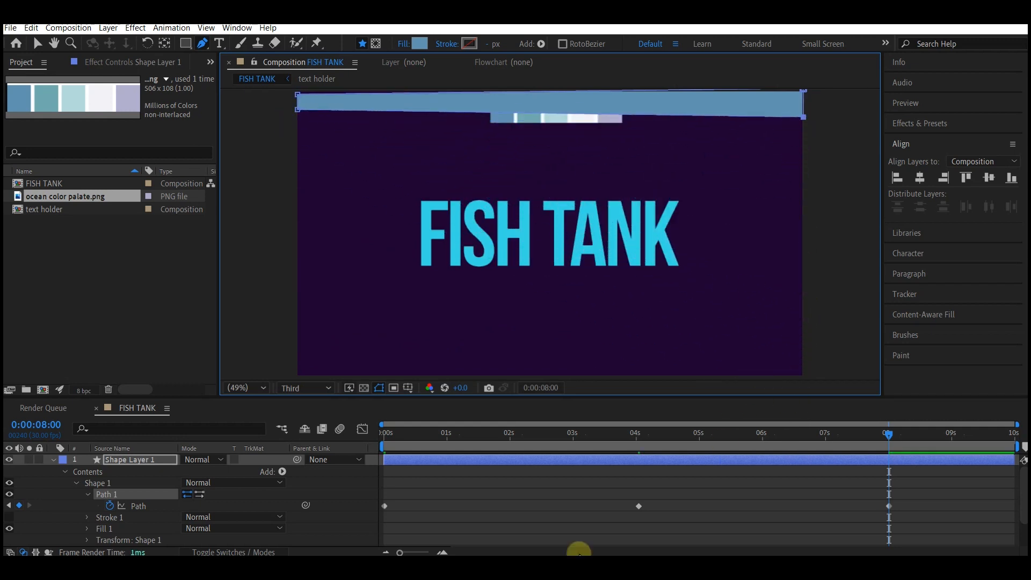
Step: Return to the start and scrub through the timeline to preview the path animation
{"action": "key", "text": "v"}
{"action": "key", "text": "Home"}
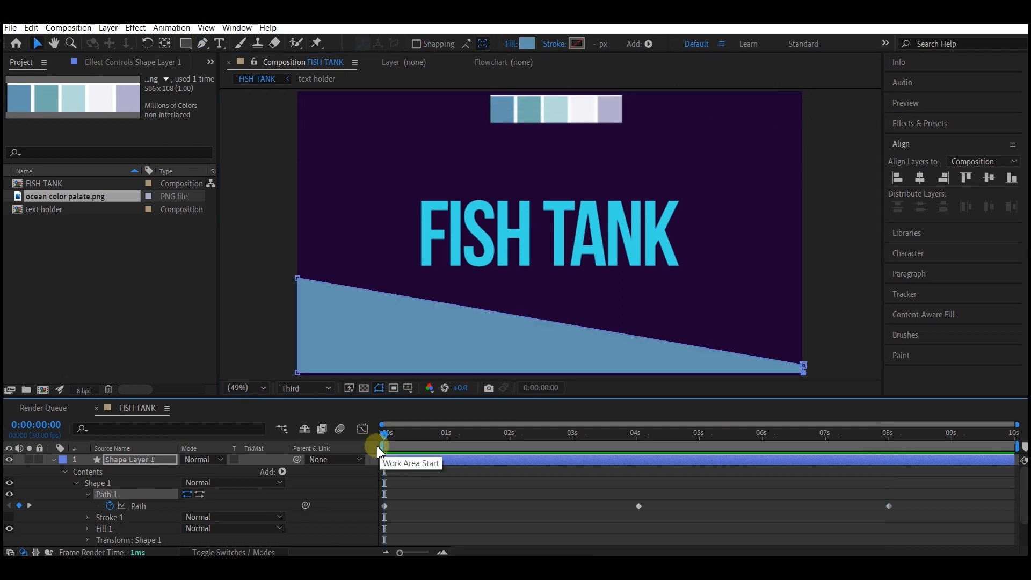
{"action": "left_click_drag", "start_coordinate": [387, 433], "coordinate": [944, 469]}
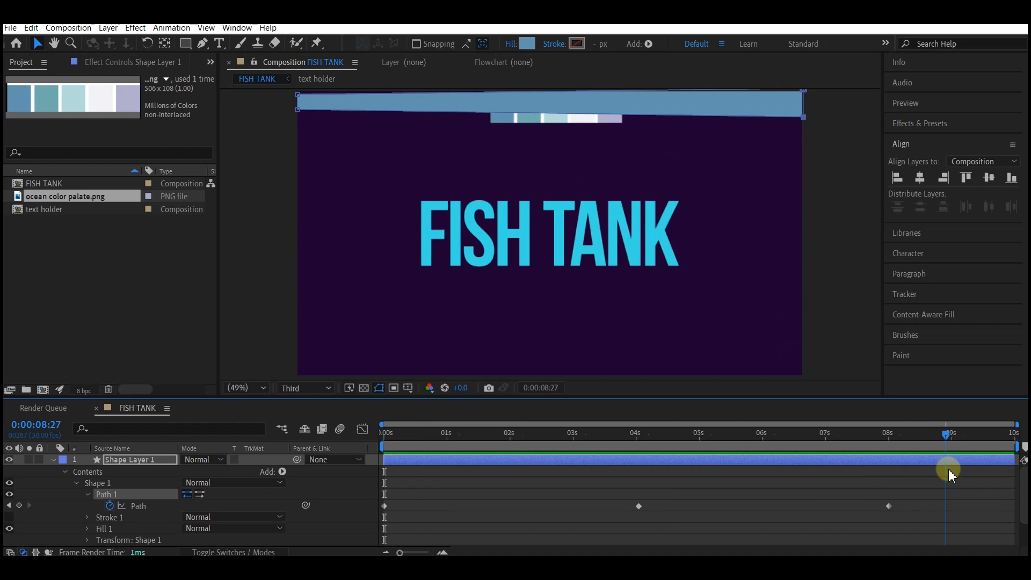
Step: Select all Path keyframes of the shape layer and apply Easy Ease to them
{"action": "key", "text": "u"}
{"action": "left_click", "coordinate": [130, 459]}
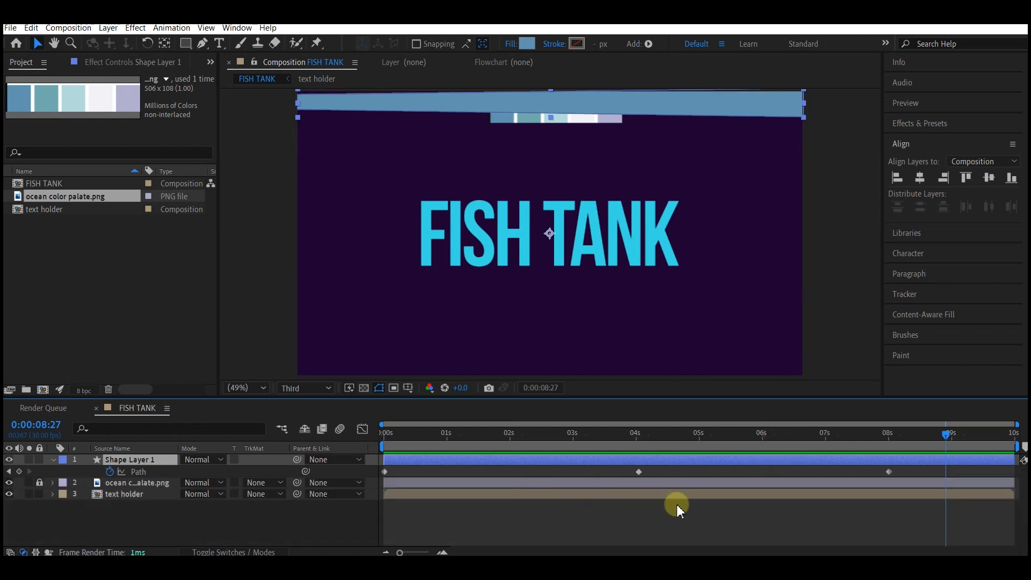
{"action": "left_click_drag", "start_coordinate": [923, 469], "coordinate": [378, 472]}
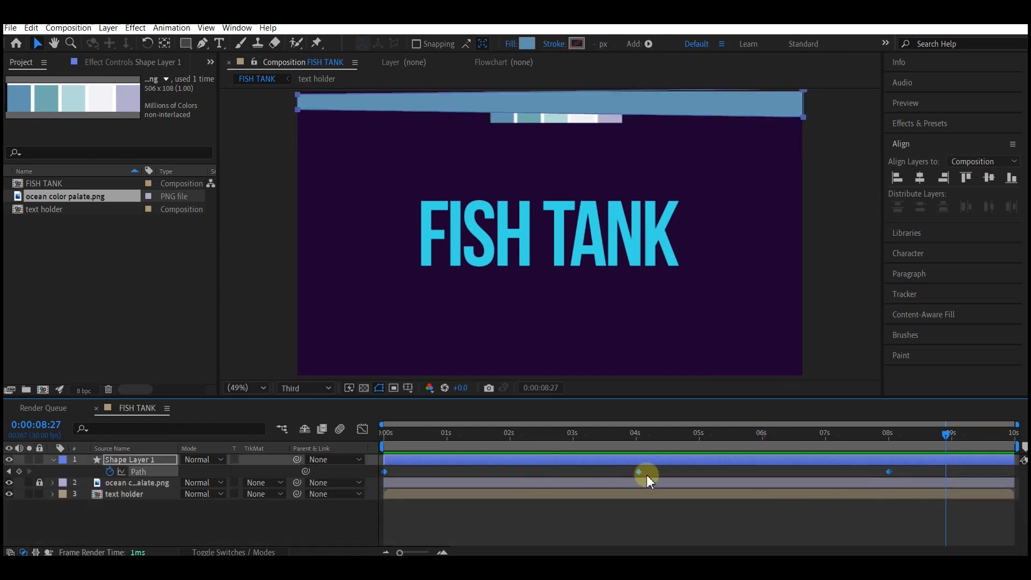
{"action": "right_click", "coordinate": [639, 472]}
{"action": "mouse_move", "coordinate": [669, 467]}
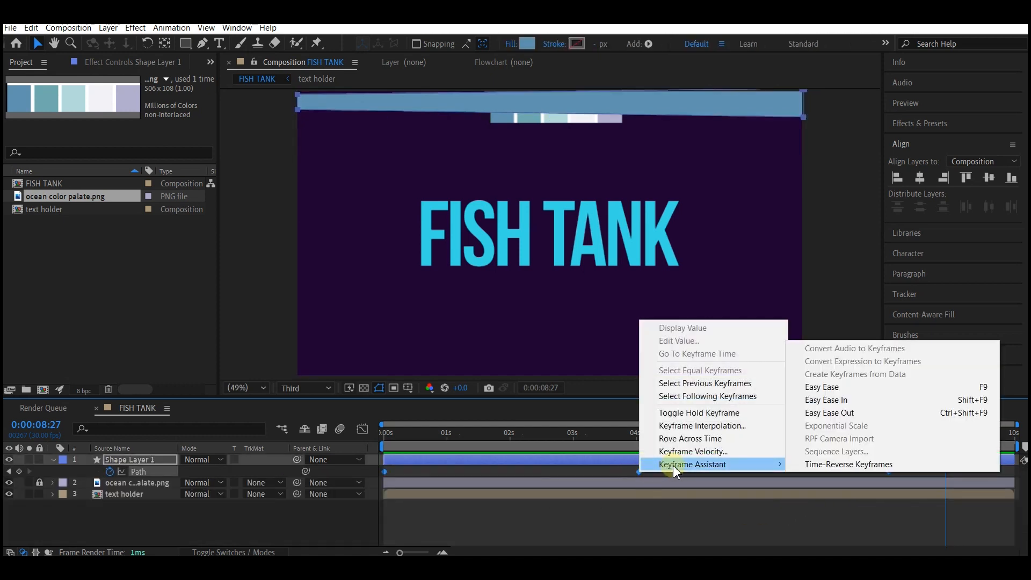
{"action": "left_click", "coordinate": [847, 388]}
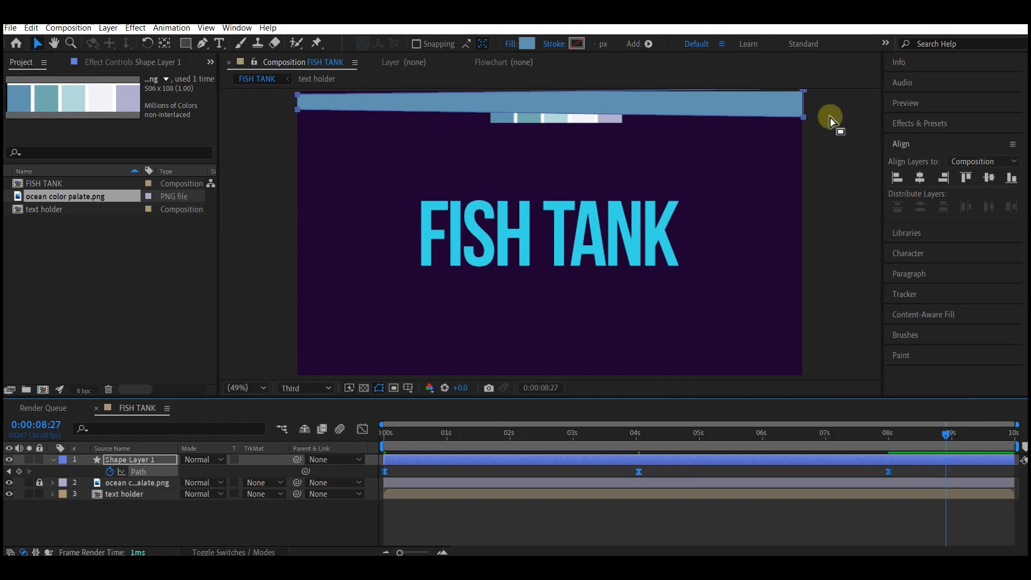
Step: Search the effects for Wave Warp and apply it to the shape layer
{"action": "left_click", "coordinate": [938, 122]}
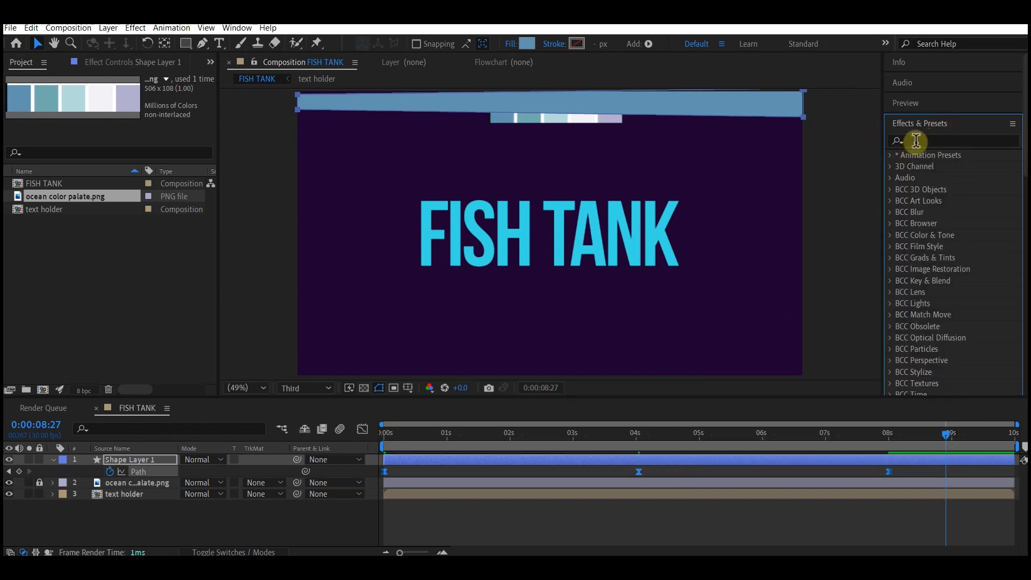
{"action": "left_click", "coordinate": [918, 139]}
{"action": "type", "text": "wave w"}
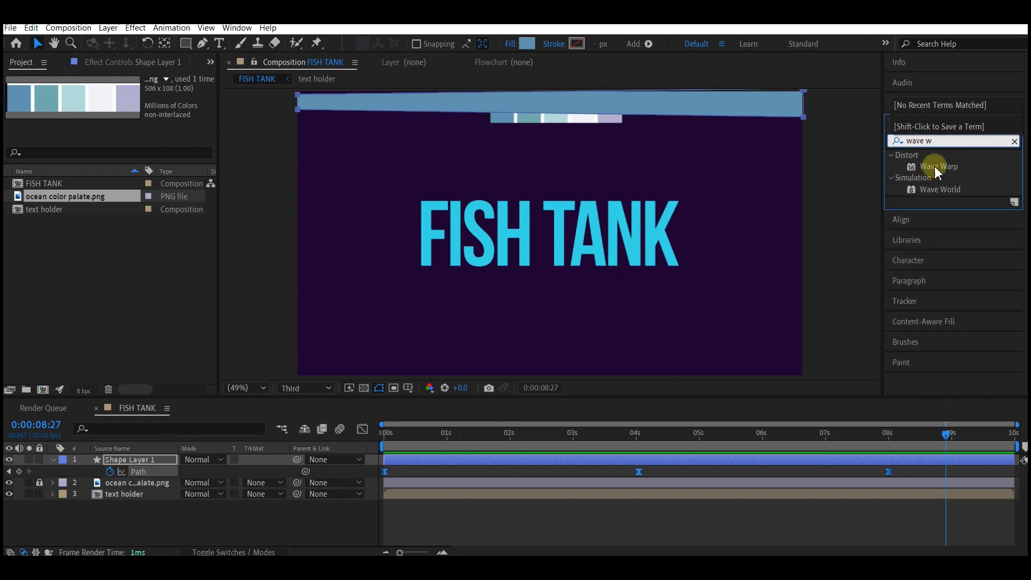
{"action": "left_click_drag", "start_coordinate": [937, 166], "coordinate": [141, 462]}
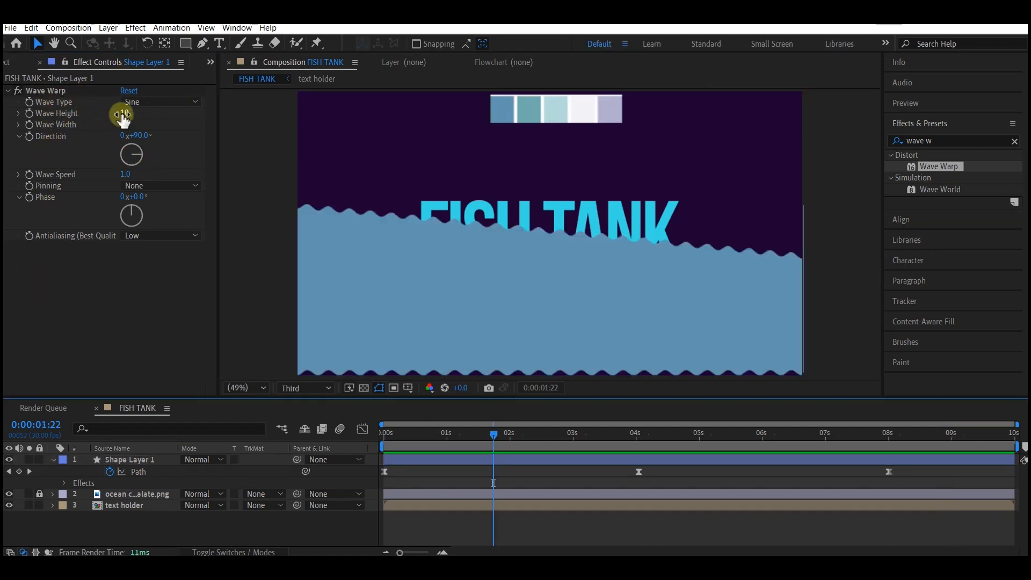
Step: Set the Wave Warp height to 35, width to 250 and wave speed to 0.8
{"action": "left_click", "coordinate": [122, 114]}
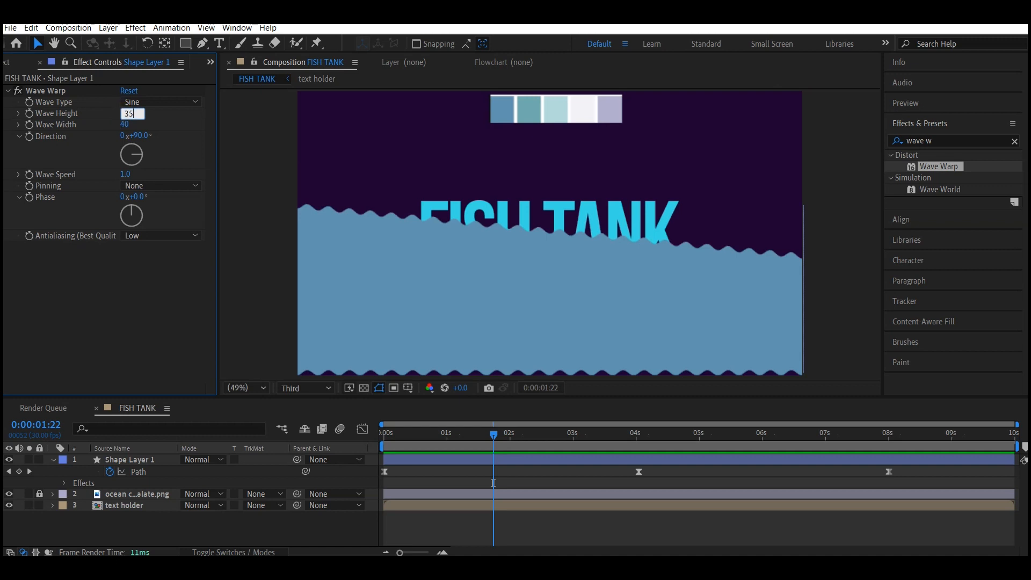
{"action": "left_click", "coordinate": [94, 92]}
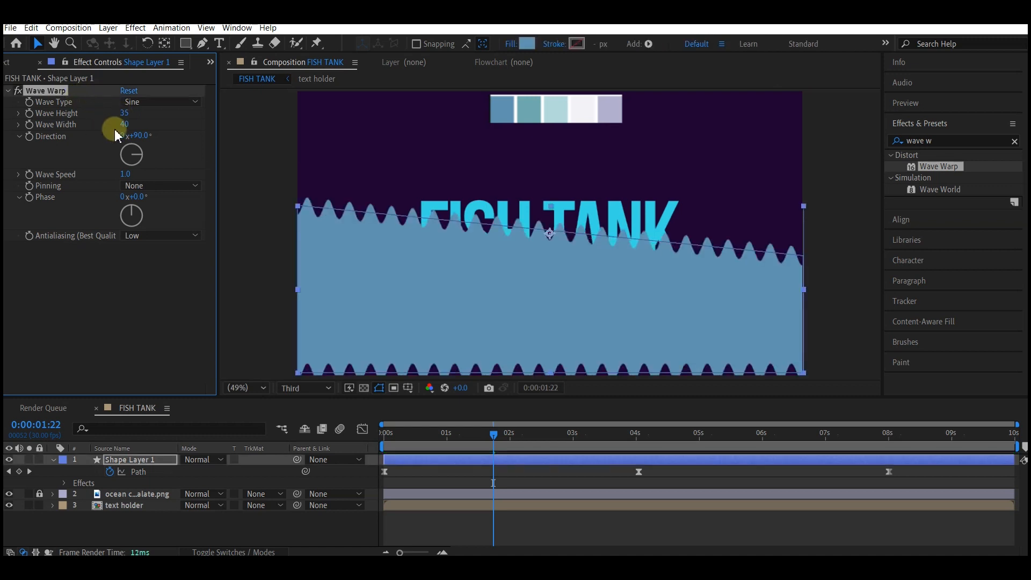
{"action": "left_click", "coordinate": [56, 170]}
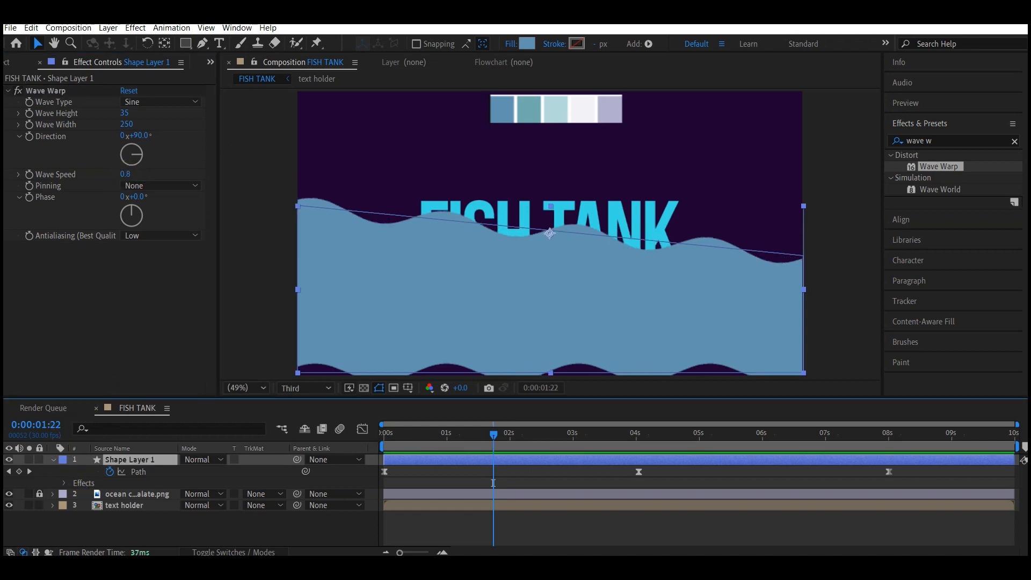
Step: Change the shape layer's fill color by sampling the second swatch of the ocean palette image
{"action": "left_click", "coordinate": [527, 44]}
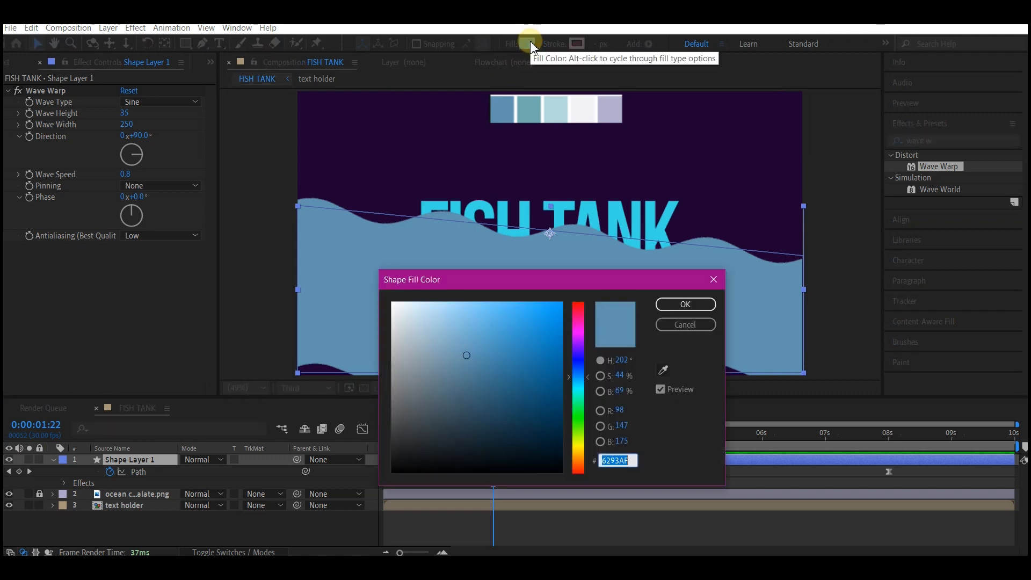
{"action": "left_click_drag", "start_coordinate": [578, 358], "coordinate": [578, 385]}
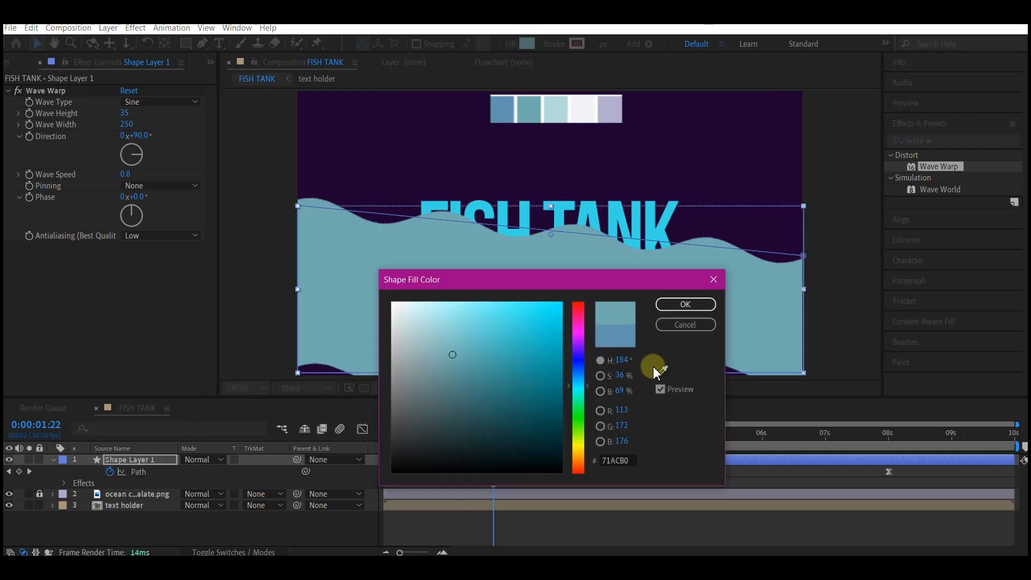
{"action": "left_click", "coordinate": [662, 371]}
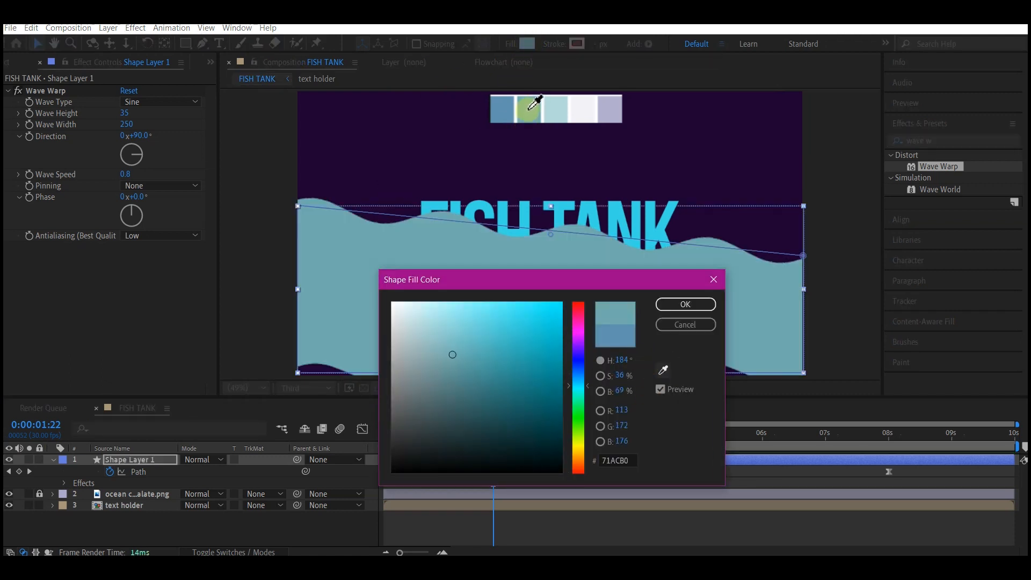
{"action": "left_click", "coordinate": [530, 108]}
{"action": "left_click", "coordinate": [686, 304]}
{"action": "left_click", "coordinate": [534, 349]}
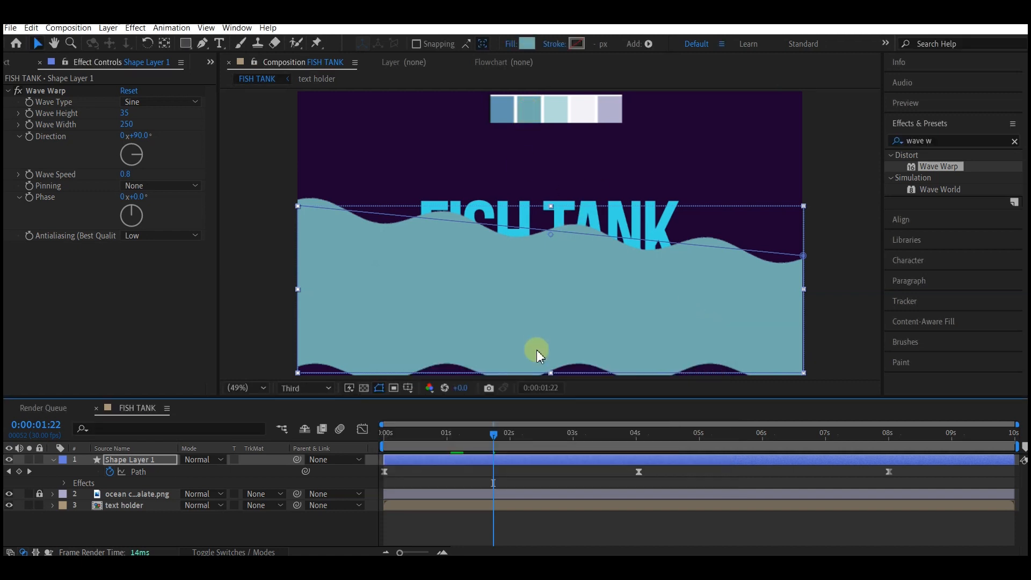
Step: Move the text holder above the shape layer and set the shape layer's track matte to Alpha Matte "text holder"
{"action": "left_click", "coordinate": [125, 483]}
{"action": "left_click_drag", "start_coordinate": [125, 483], "coordinate": [126, 458]}
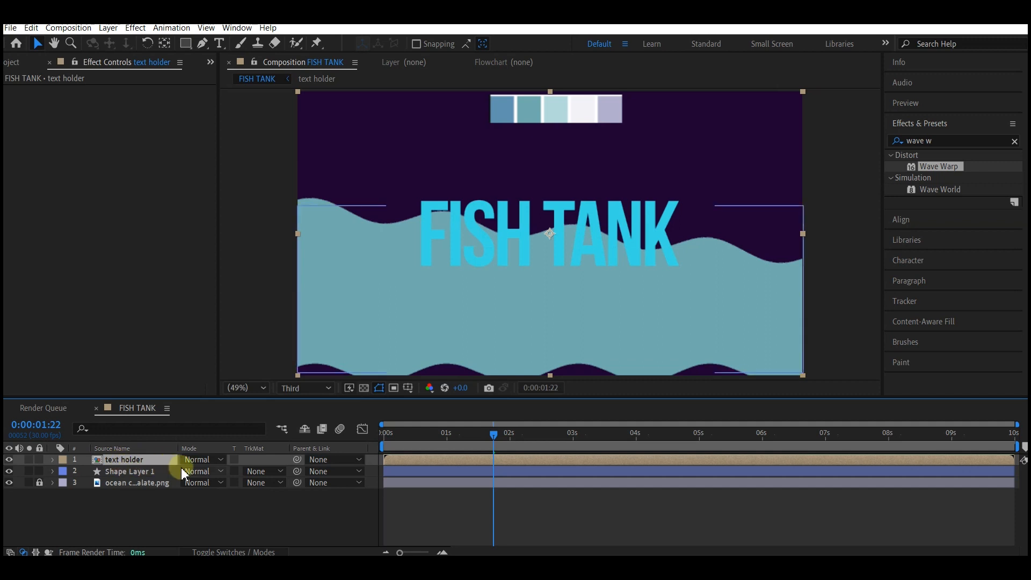
{"action": "left_click", "coordinate": [245, 472]}
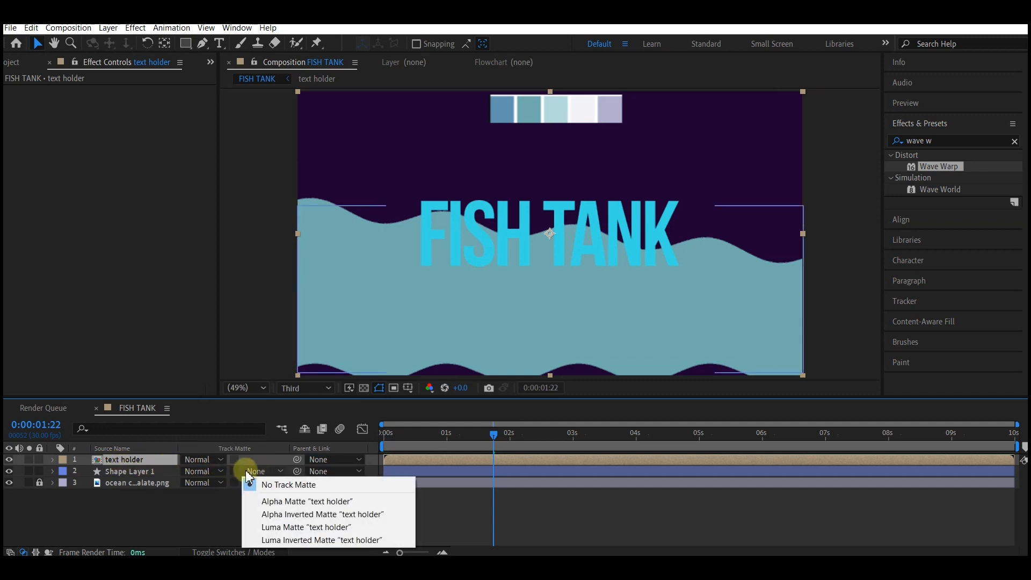
{"action": "left_click", "coordinate": [288, 502]}
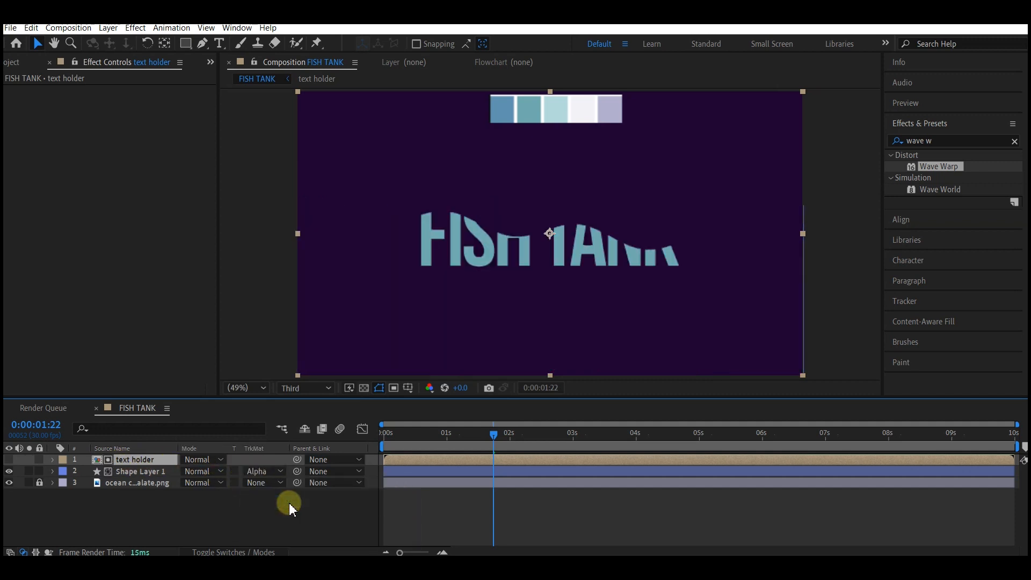
Step: Duplicate the text holder and shape layer pair
{"action": "left_click", "coordinate": [134, 471]}
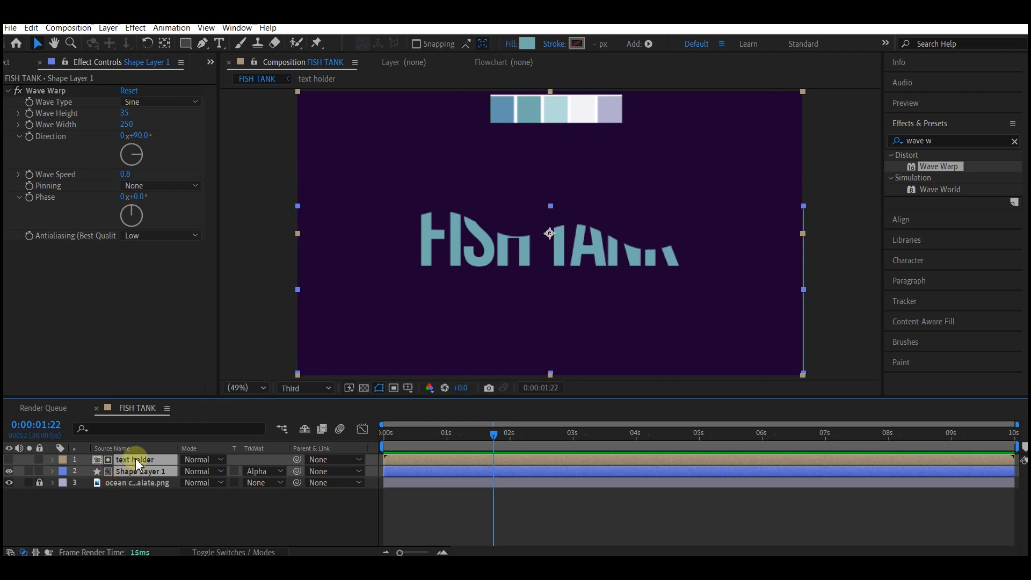
{"action": "key", "text": "ctrl+d"}
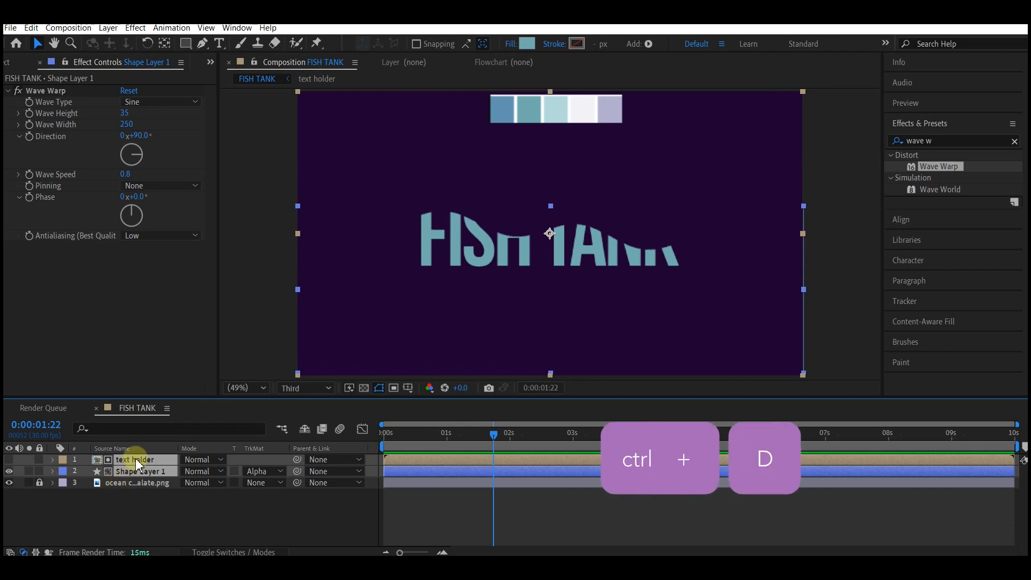
{"action": "key", "text": "ctrl+d"}
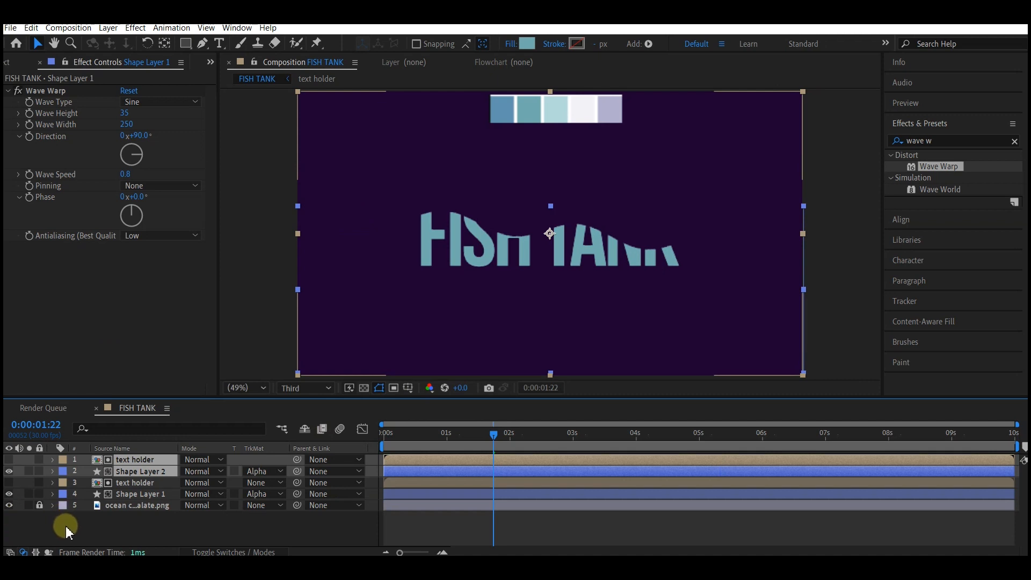
Step: Set Shape Layer 2's fill color by sampling the third palette swatch
{"action": "left_click", "coordinate": [137, 472]}
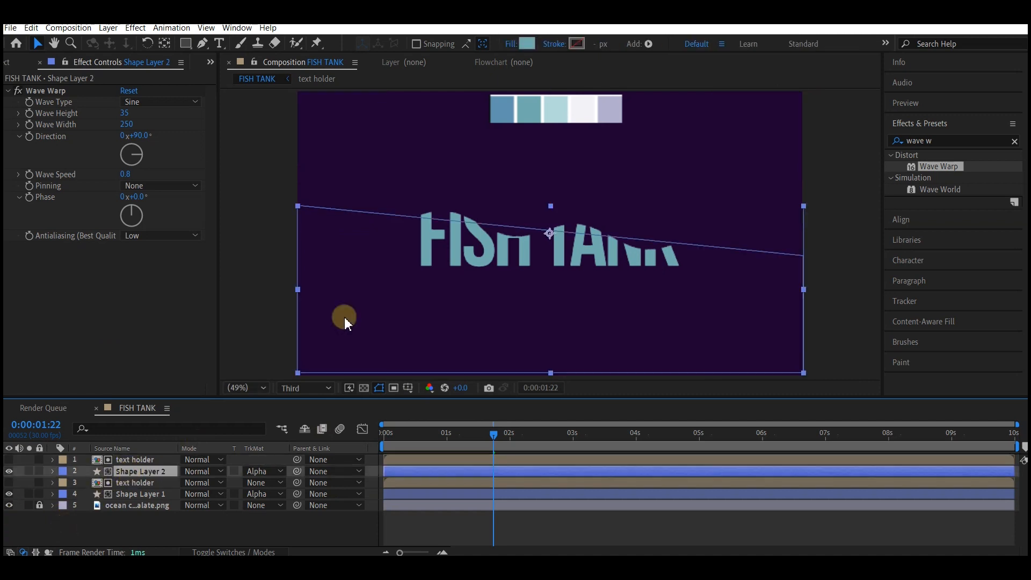
{"action": "left_click", "coordinate": [527, 44]}
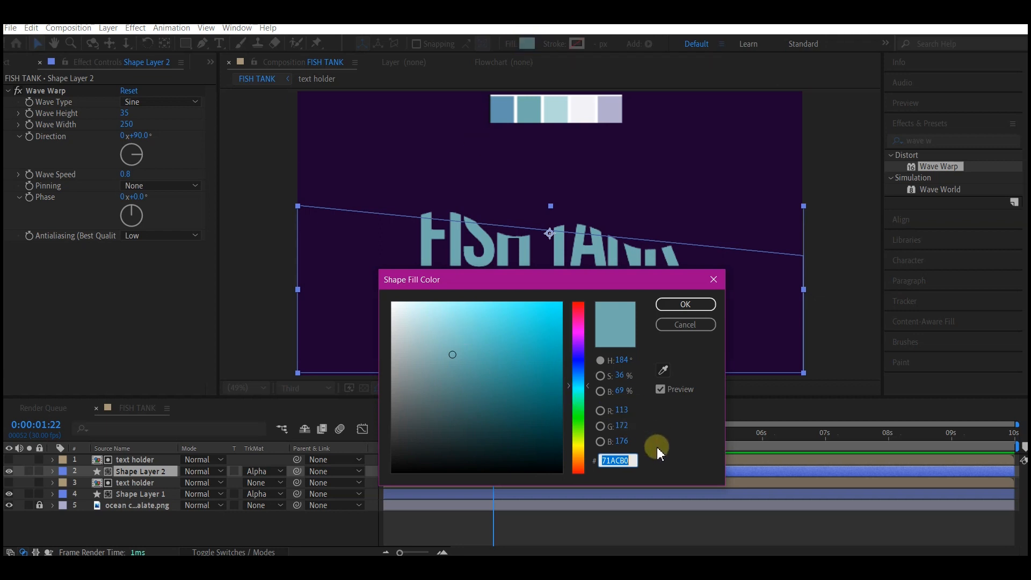
{"action": "left_click", "coordinate": [663, 370]}
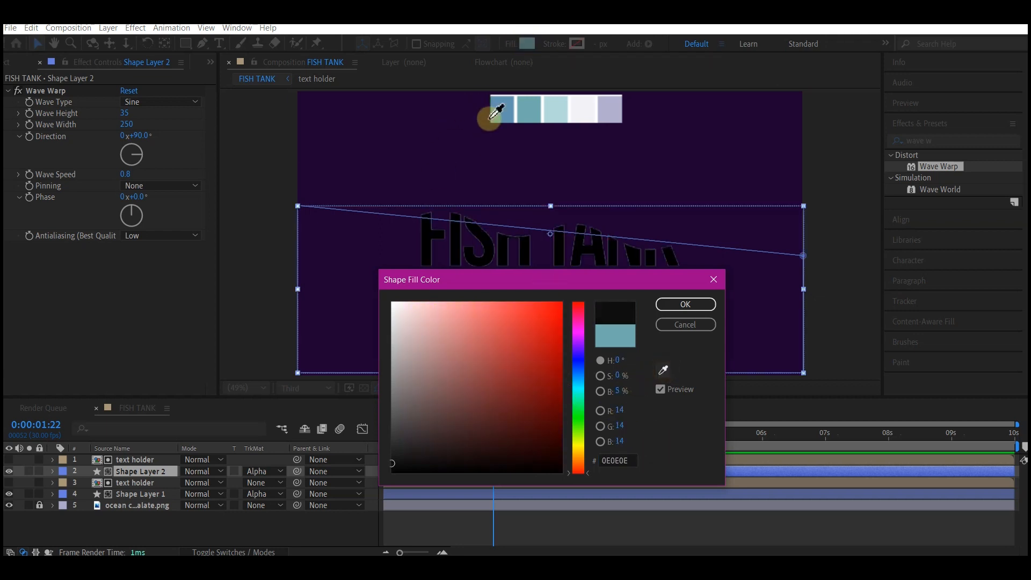
{"action": "left_click", "coordinate": [561, 108]}
{"action": "left_click", "coordinate": [685, 304]}
Step: Select Shape Layer 2 with its text holder and duplicate the pair again
{"action": "left_click", "coordinate": [146, 476]}
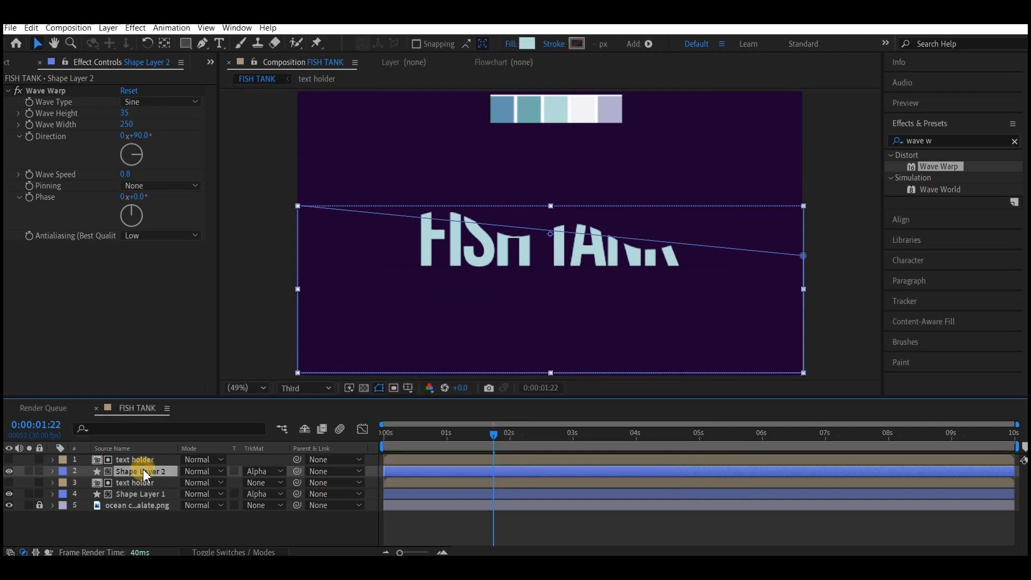
{"action": "left_click", "coordinate": [134, 459], "text": "ctrl"}
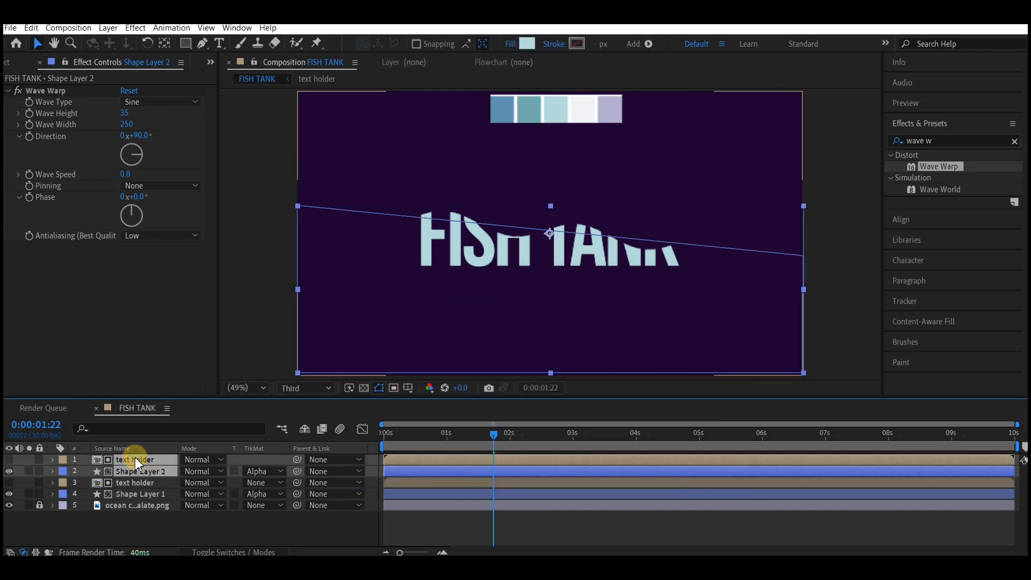
{"action": "key", "text": "ctrl+d"}
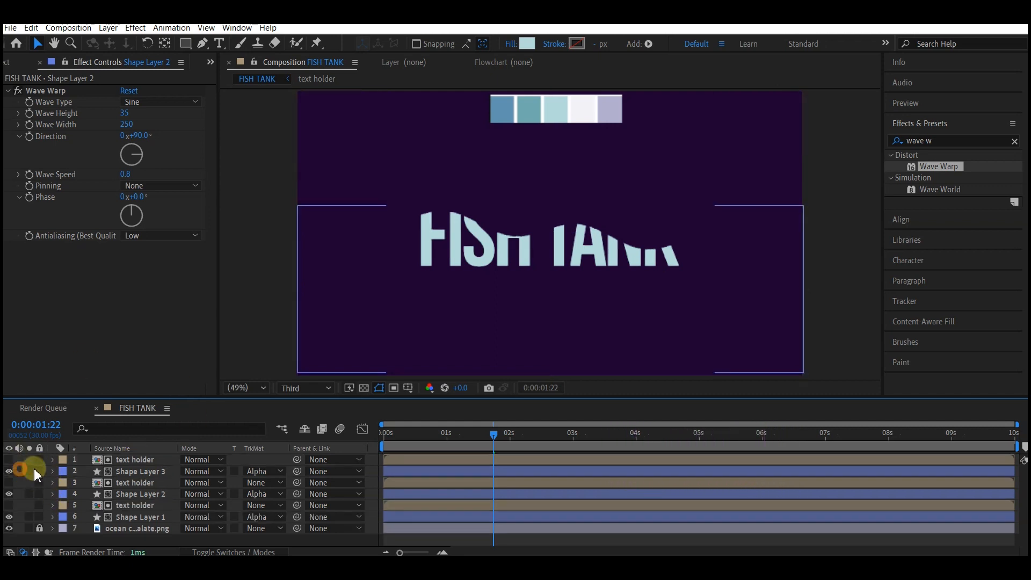
Step: Set Shape Layer 3's fill color to the first palette swatch, 6293AF
{"action": "left_click", "coordinate": [134, 472]}
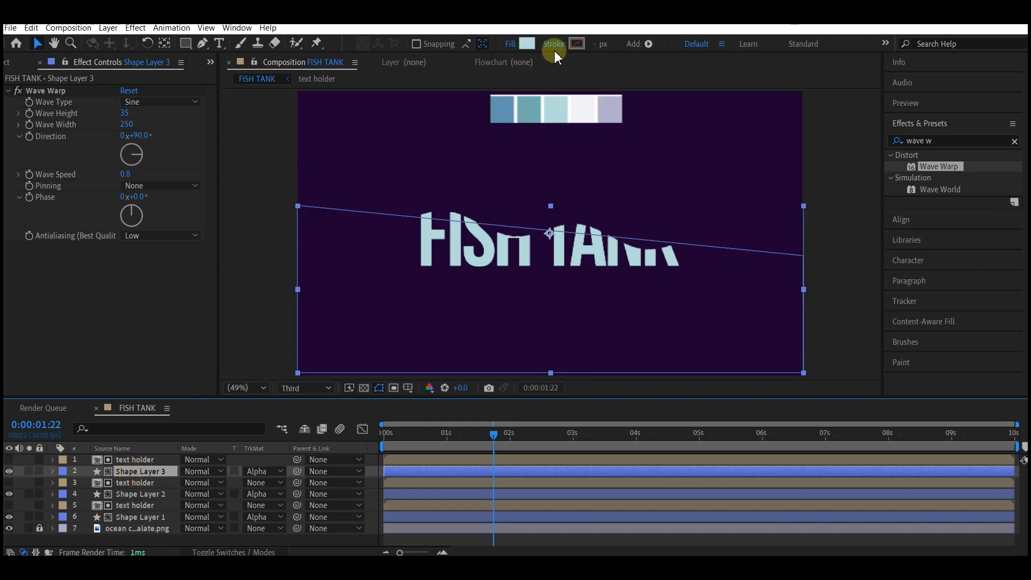
{"action": "left_click", "coordinate": [525, 43]}
{"action": "left_click", "coordinate": [665, 371]}
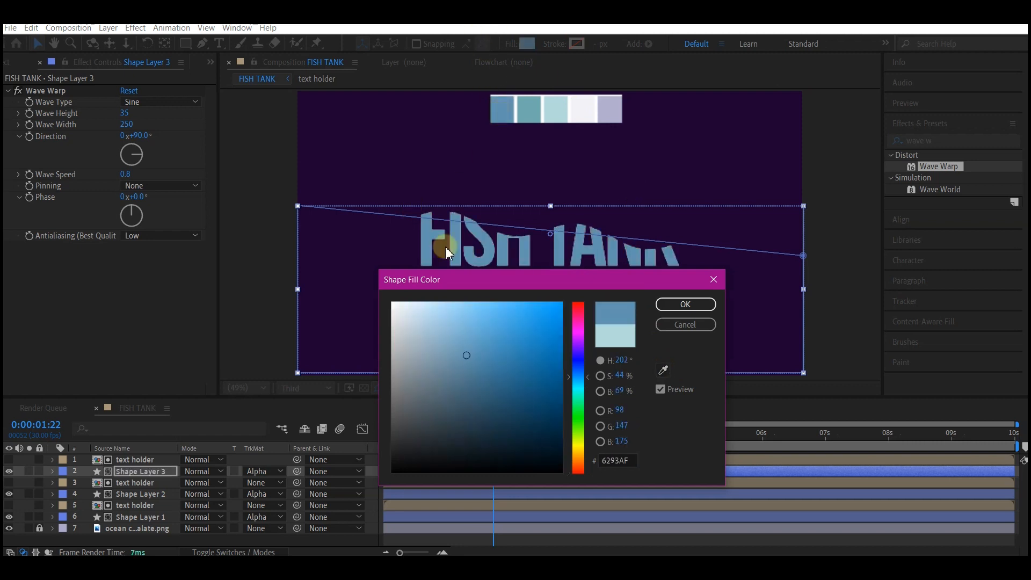
{"action": "left_click", "coordinate": [676, 305]}
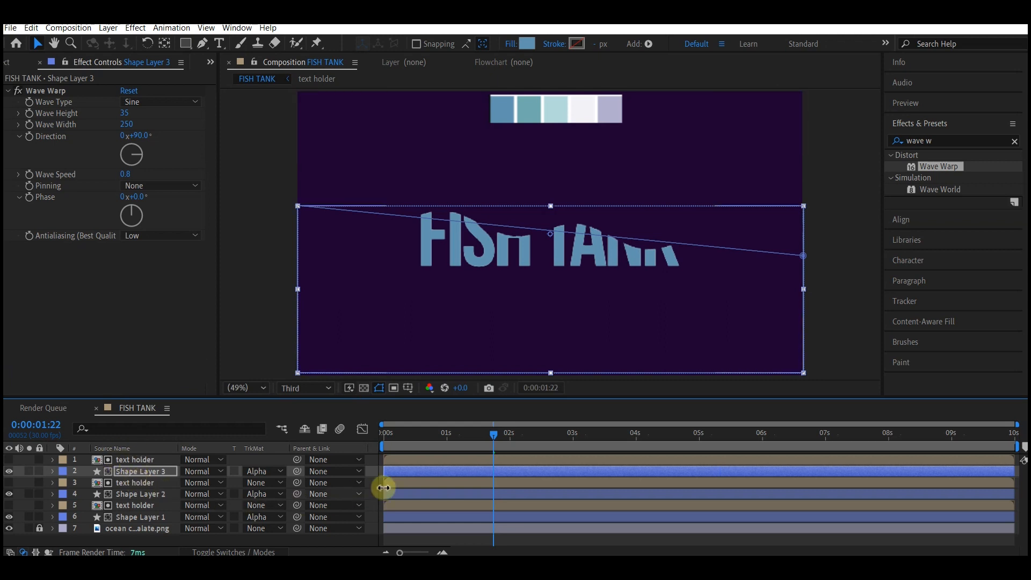
Step: Offset the duplicated layer pairs in time so each upper wave layer starts slightly later
{"action": "left_click", "coordinate": [406, 435]}
{"action": "left_click", "coordinate": [413, 517]}
{"action": "left_click", "coordinate": [413, 495]}
{"action": "left_click", "coordinate": [407, 482], "text": "shift"}
{"action": "left_click_drag", "start_coordinate": [407, 482], "coordinate": [455, 462]}
{"action": "left_click", "coordinate": [425, 471]}
{"action": "left_click", "coordinate": [423, 460], "text": "shift"}
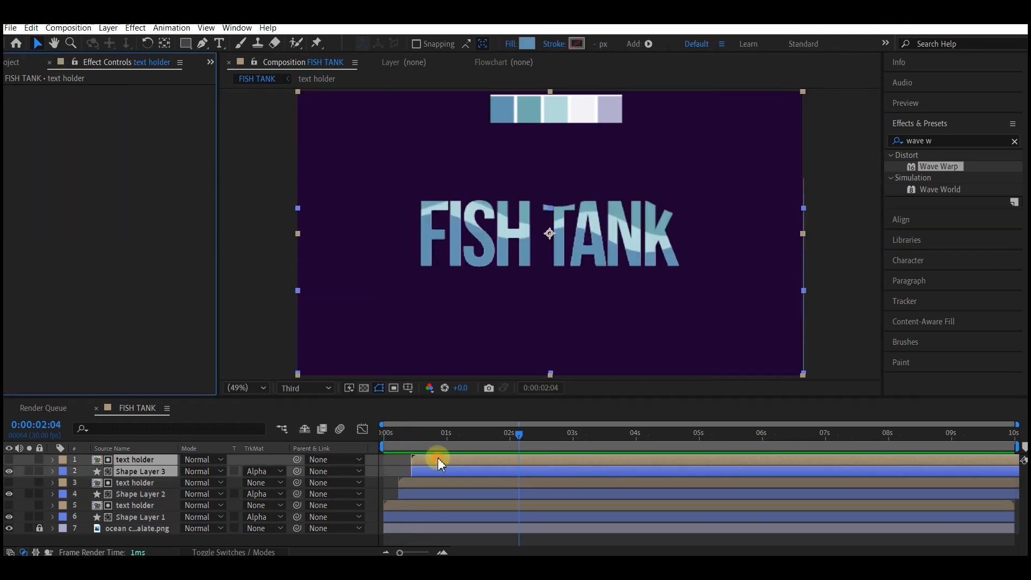
{"action": "left_click", "coordinate": [438, 459]}
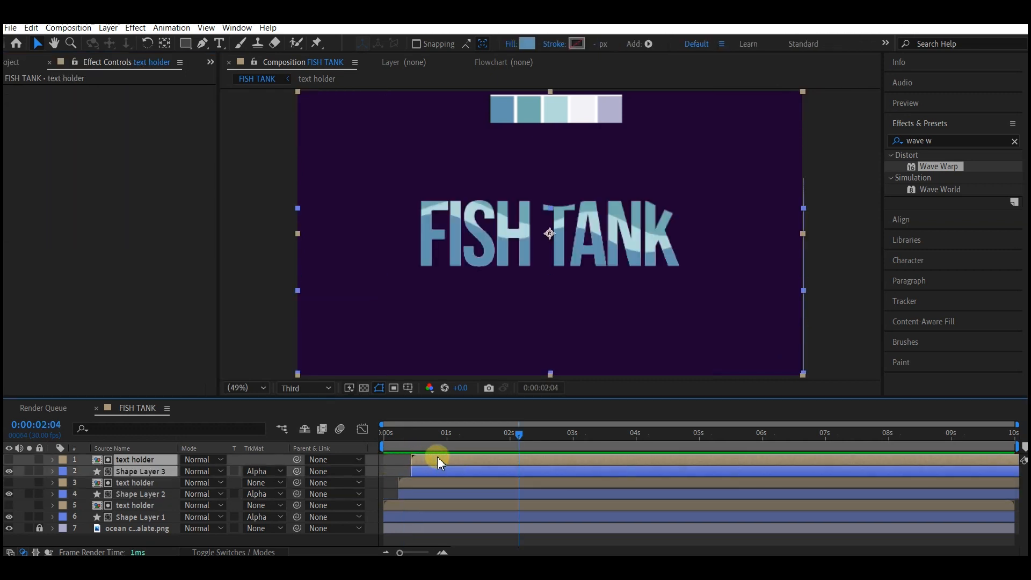
Step: Duplicate the top text holder and shape layer pair, creating a fourth wave layer and selecting it
{"action": "key", "text": "ctrl+d"}
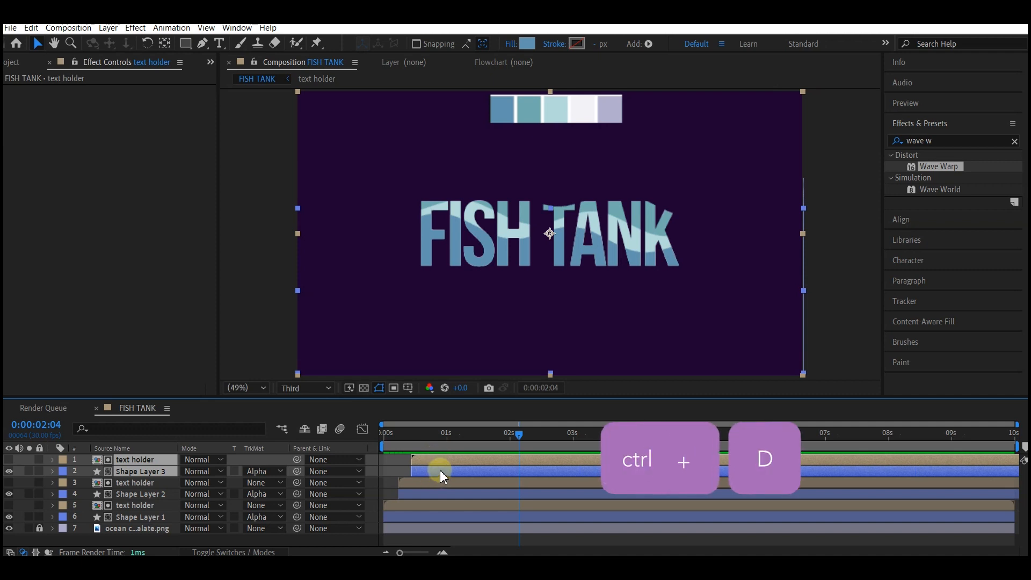
{"action": "left_click", "coordinate": [391, 476]}
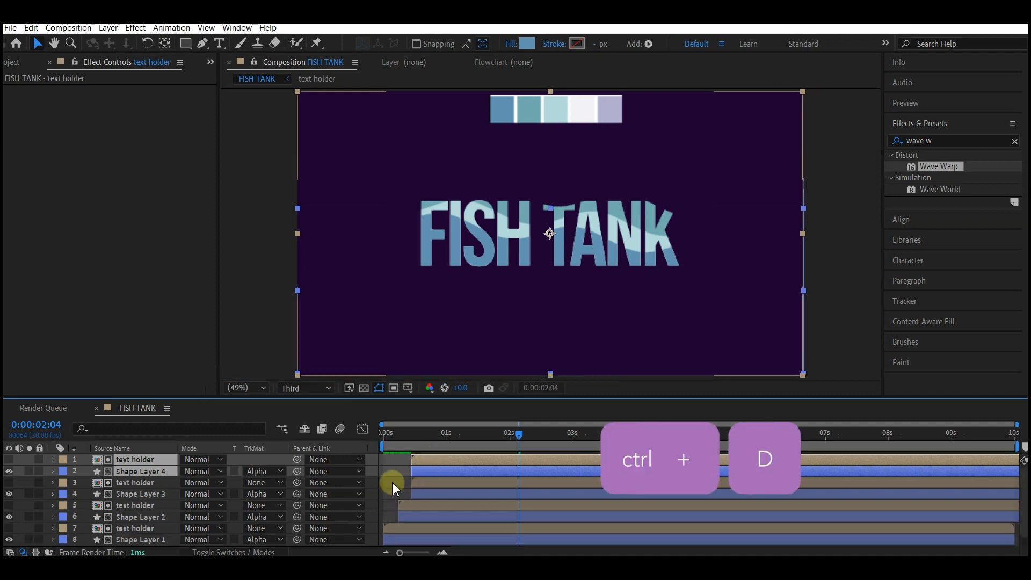
{"action": "left_click", "coordinate": [440, 468]}
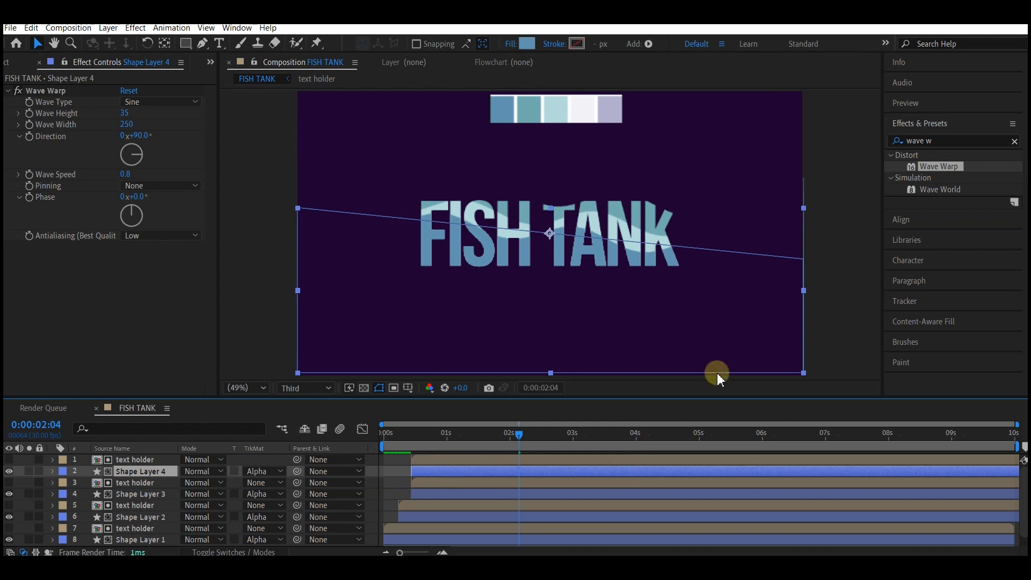
Step: Search the effects for CC Bubbles and apply it to Shape Layer 4
{"action": "left_click", "coordinate": [939, 139]}
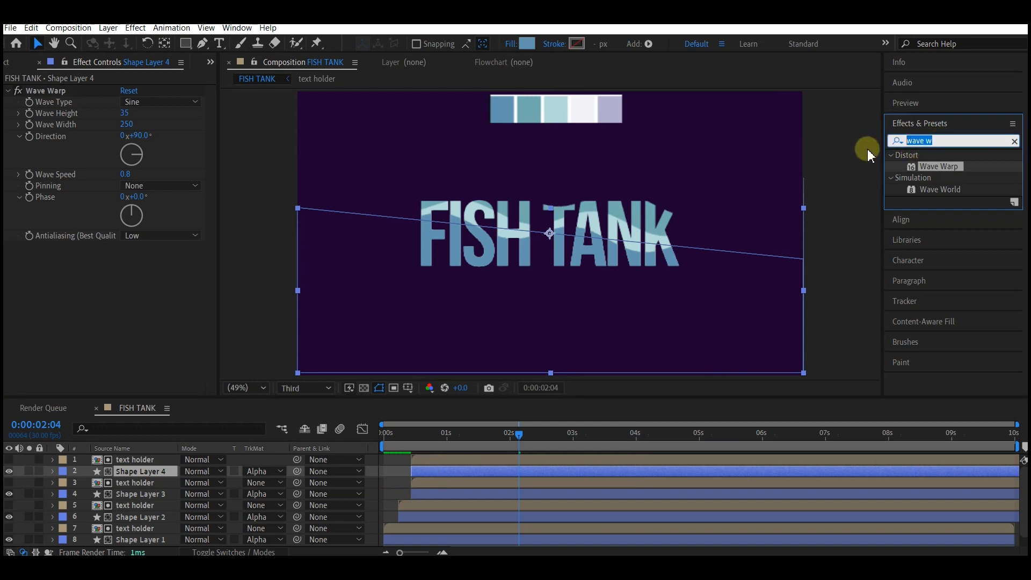
{"action": "type", "text": "cc bubb"}
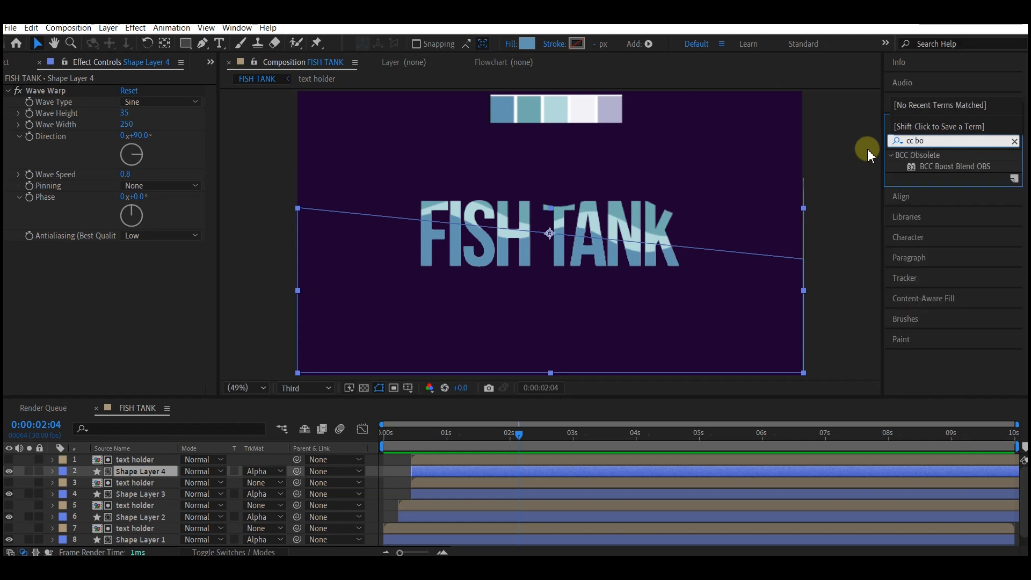
{"action": "left_click_drag", "start_coordinate": [940, 166], "coordinate": [441, 470]}
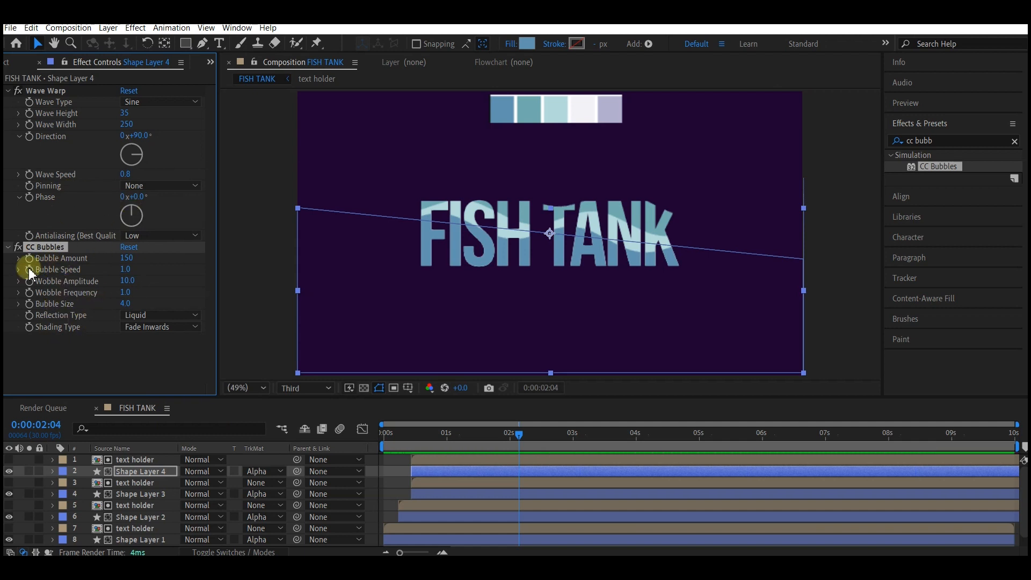
Step: Set CC Bubbles' bubble amount to 250 and bubble size to 2.0
{"action": "left_click", "coordinate": [125, 259]}
{"action": "type", "text": "250"}
{"action": "key", "text": "Return"}
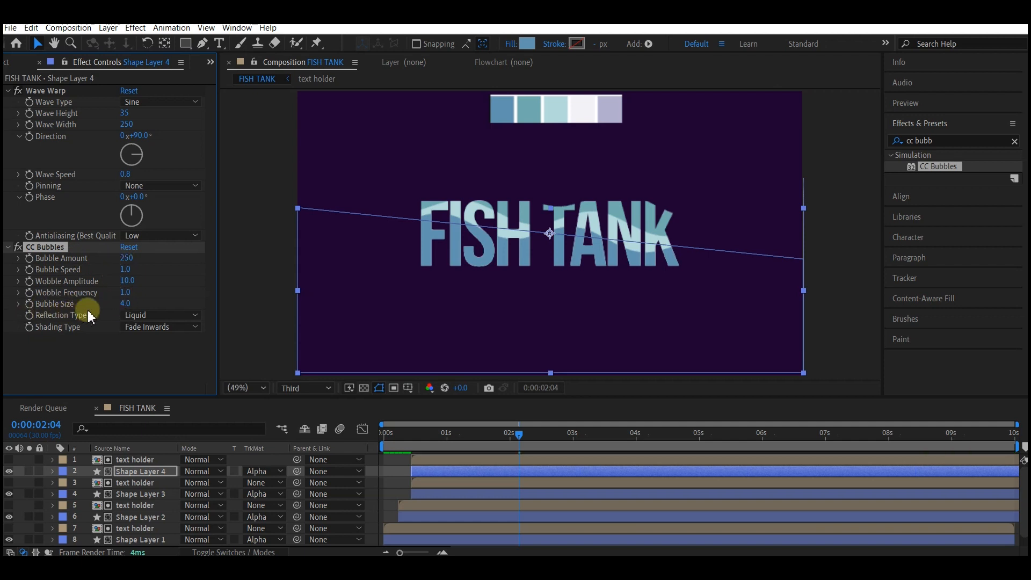
{"action": "left_click", "coordinate": [162, 295]}
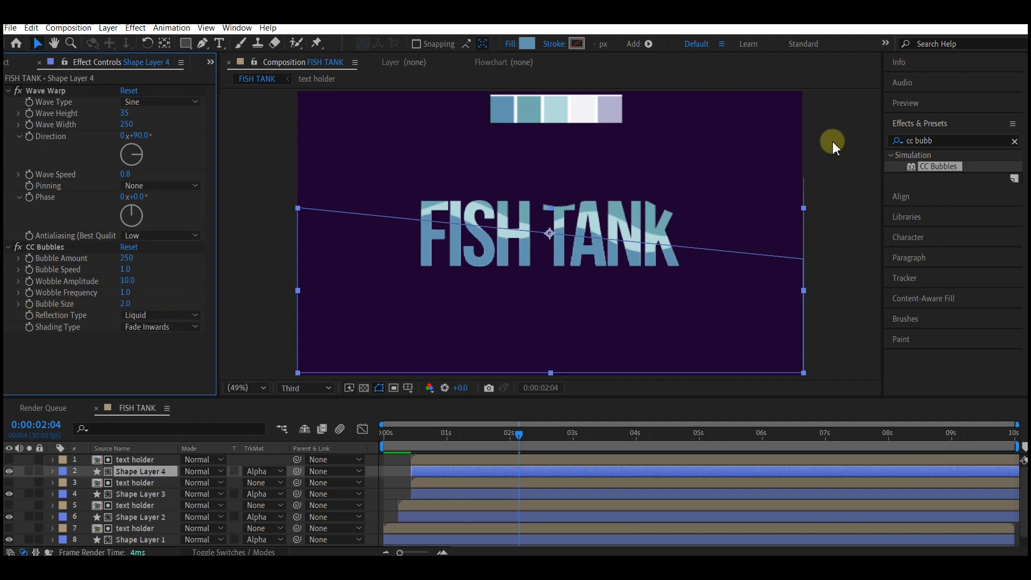
Step: Apply the Fill effect to Shape Layer 4 and sample the white swatch from the palette as its color
{"action": "left_click", "coordinate": [941, 140]}
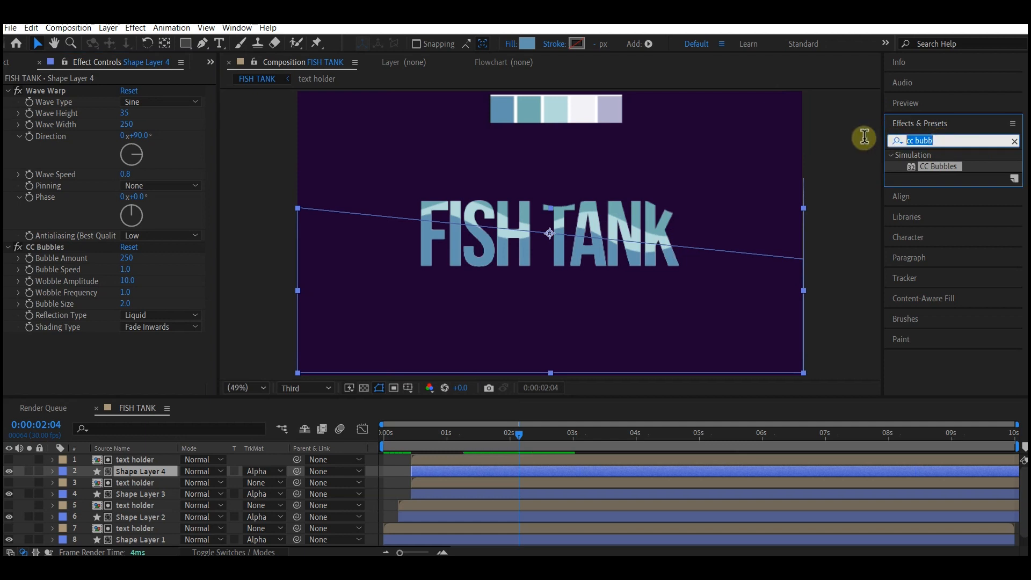
{"action": "type", "text": "fill"}
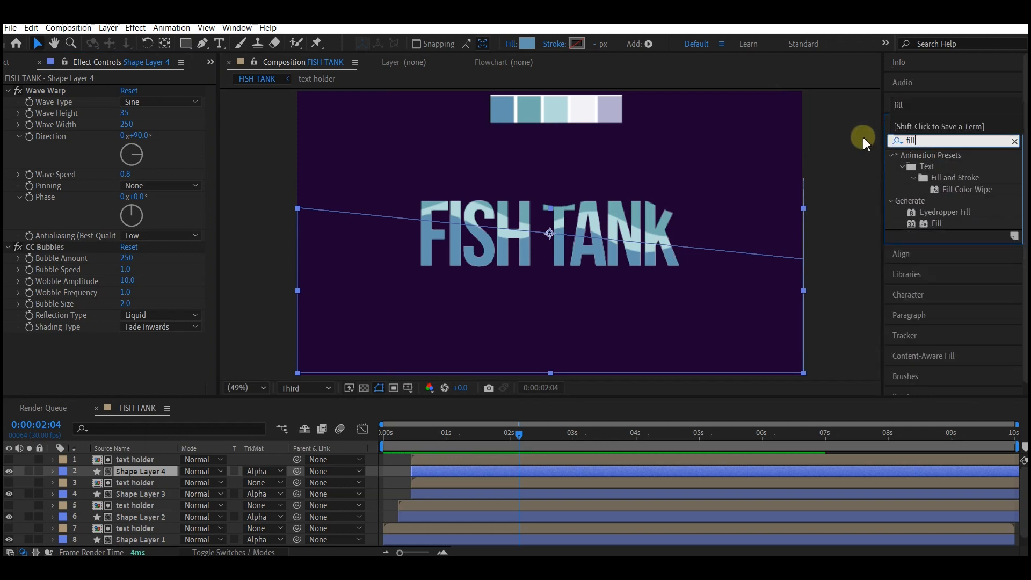
{"action": "double_click", "coordinate": [918, 225]}
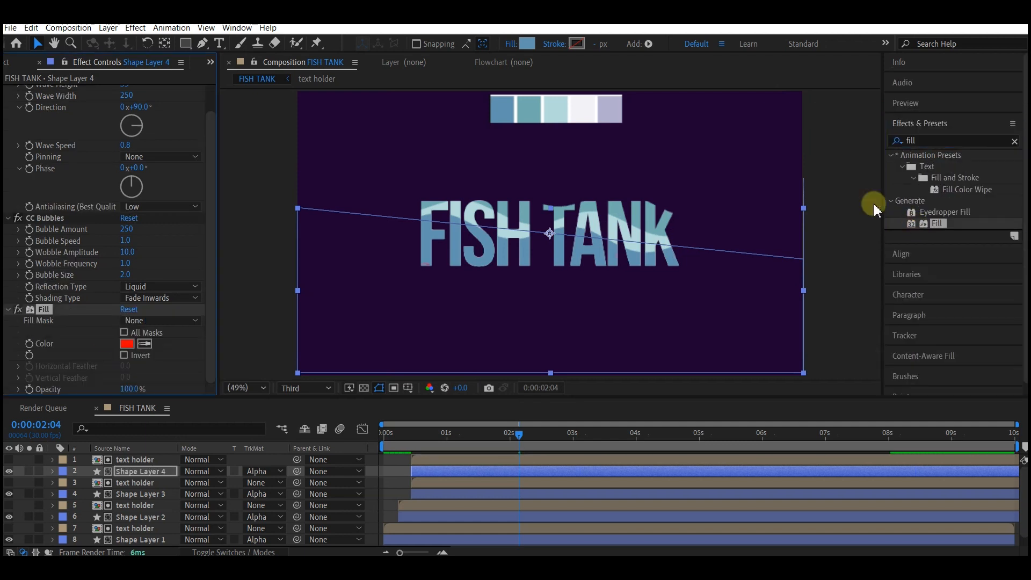
{"action": "left_click", "coordinate": [154, 337]}
{"action": "left_click", "coordinate": [579, 110]}
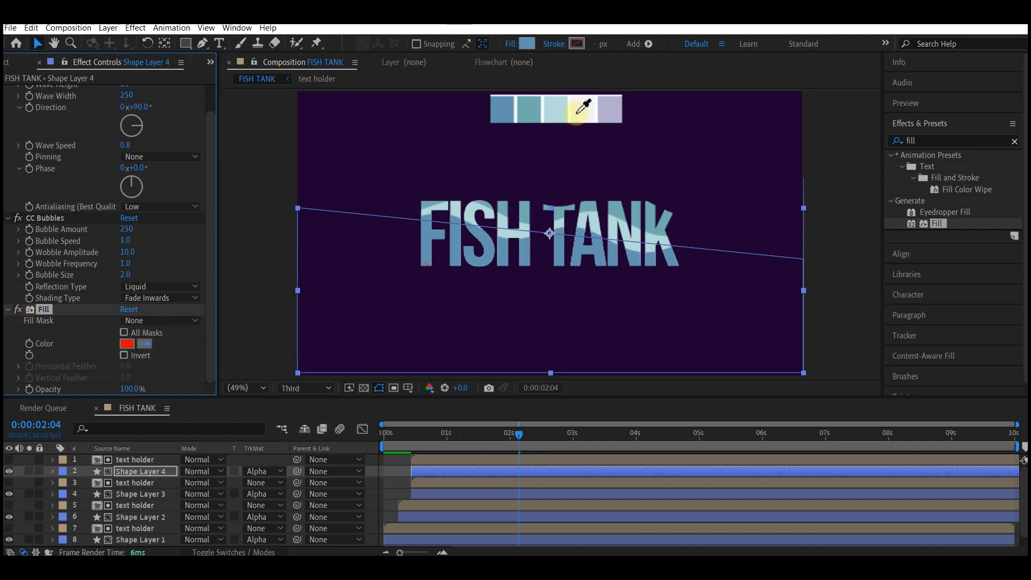
{"action": "left_click", "coordinate": [588, 102]}
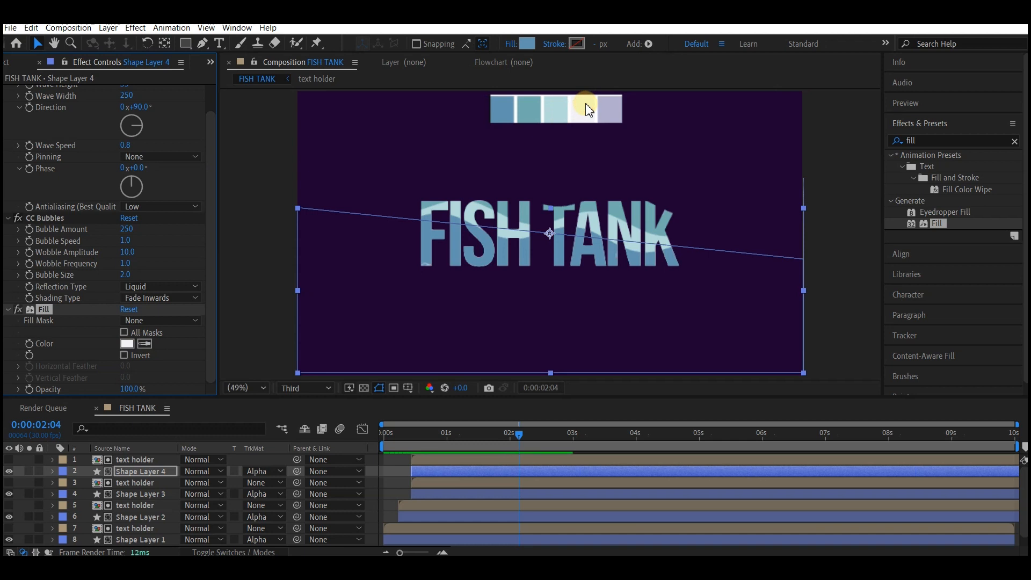
Step: Hide the ocean color palette layer and preview the title animation
{"action": "left_click", "coordinate": [546, 276]}
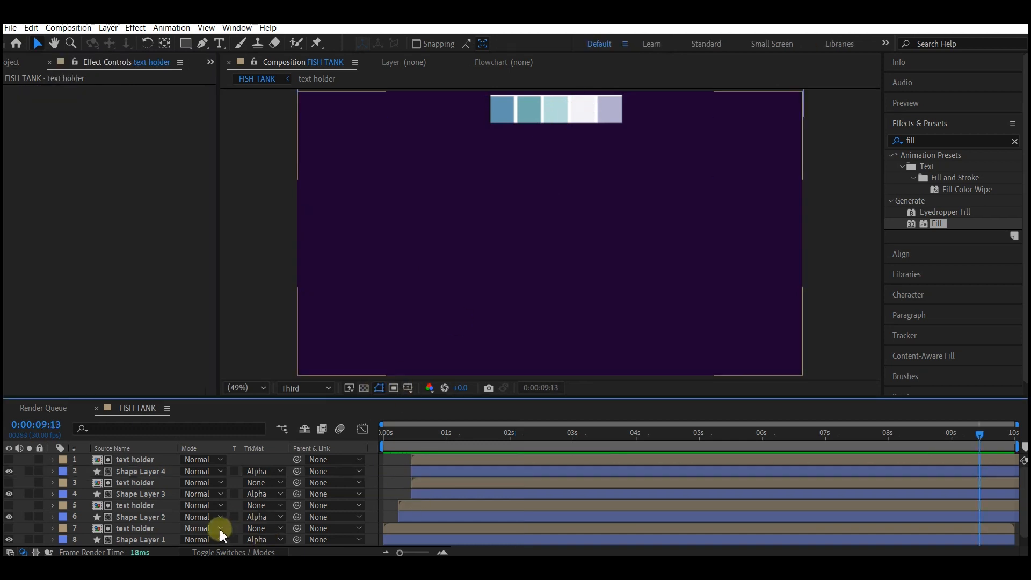
{"action": "left_click", "coordinate": [673, 165]}
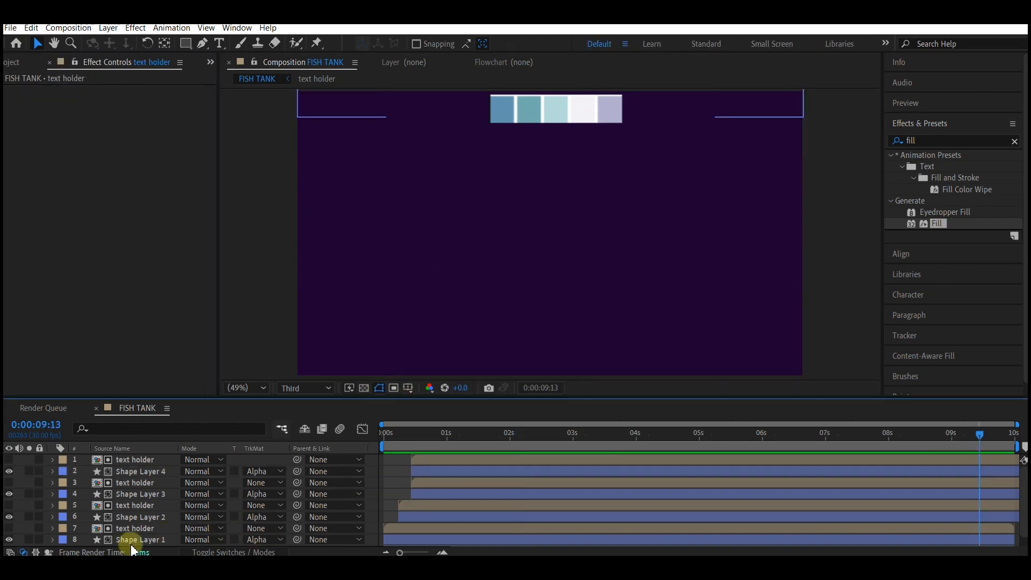
{"action": "scroll", "coordinate": [101, 506], "scroll_direction": "down", "scroll_amount": 1}
{"action": "left_click", "coordinate": [9, 540]}
{"action": "mouse_move", "coordinate": [451, 445]}
{"action": "left_mouse_down"}
{"action": "mouse_move", "coordinate": [396, 443]}
{"action": "mouse_move", "coordinate": [402, 434]}
{"action": "mouse_move", "coordinate": [349, 421]}
{"action": "left_mouse_up"}
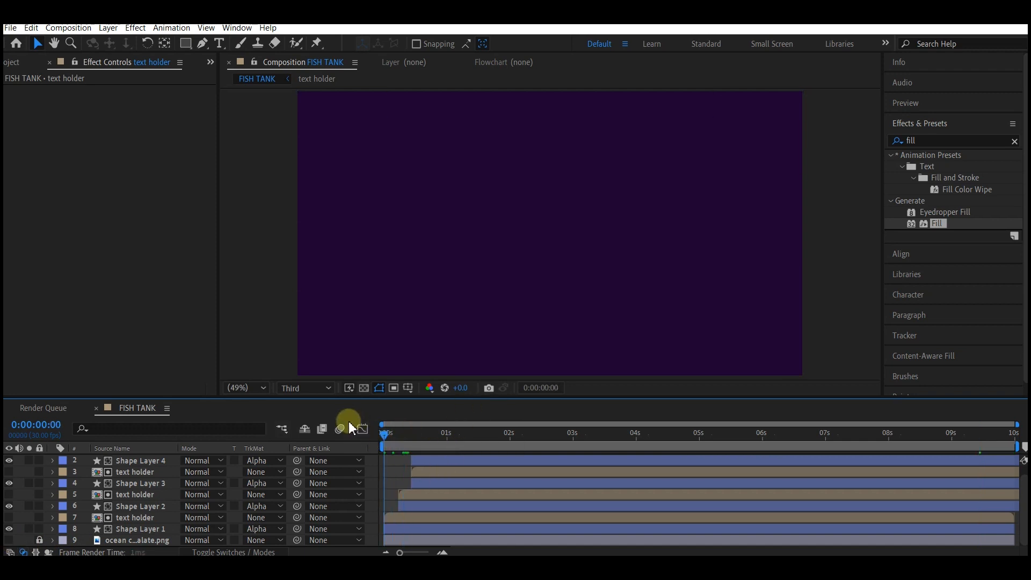
{"action": "key", "text": "space"}
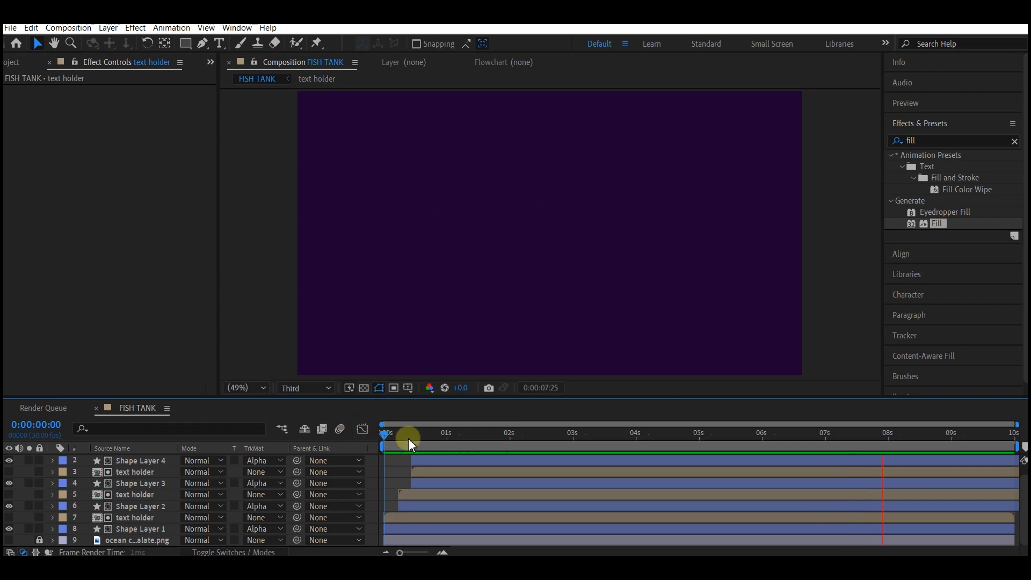
{"action": "left_click_drag", "start_coordinate": [408, 438], "coordinate": [540, 435]}
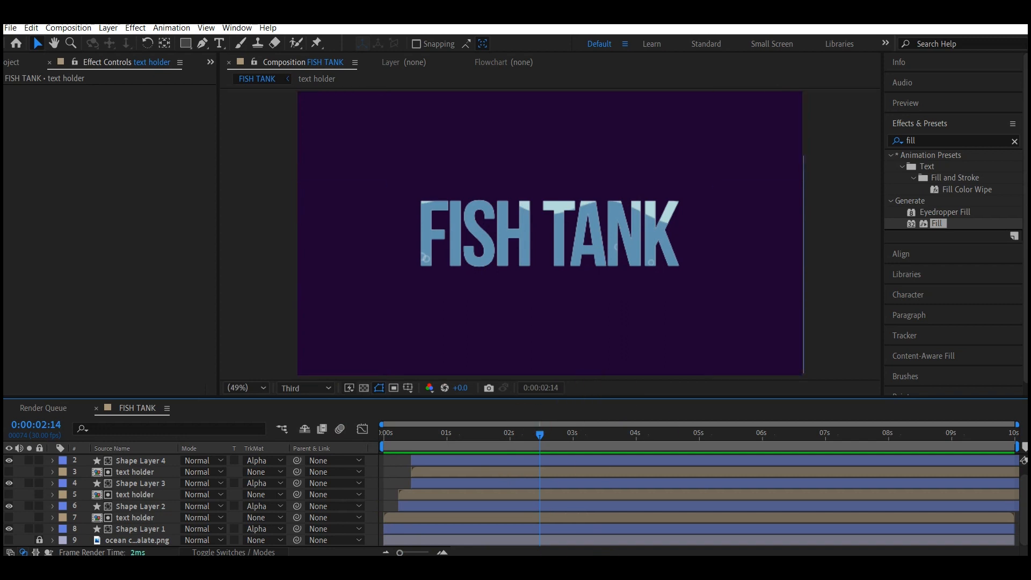
Step: Import the Fish Green.mp4 green-screen clip from the FISHES folder into the project
{"action": "left_click", "coordinate": [309, 567]}
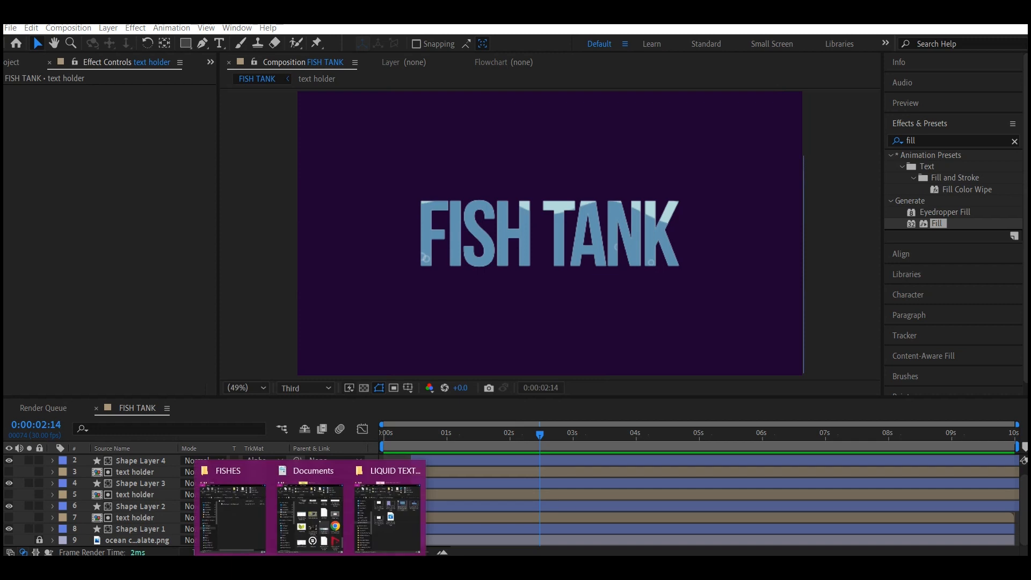
{"action": "left_click", "coordinate": [233, 510]}
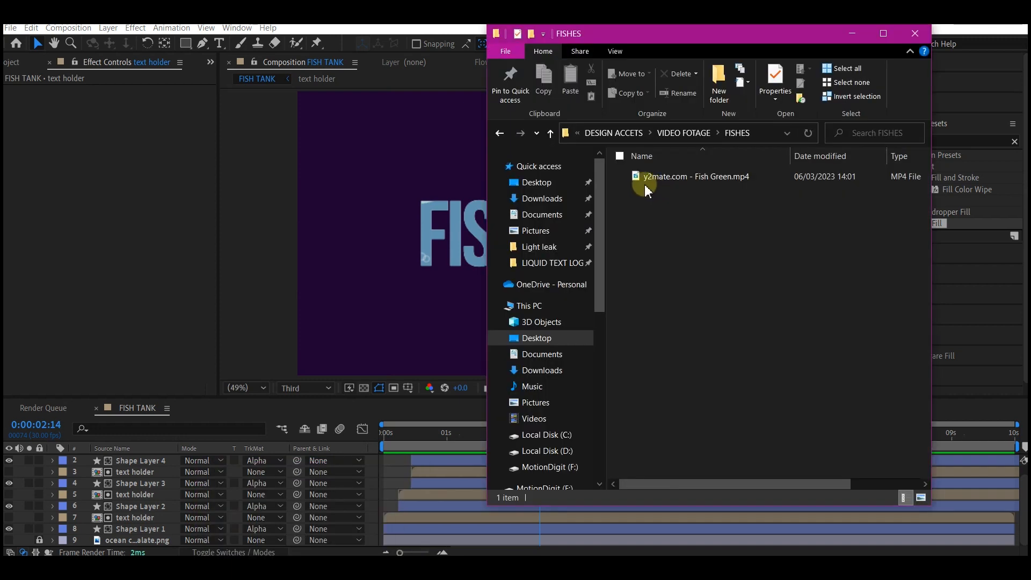
{"action": "left_click", "coordinate": [642, 176]}
{"action": "left_click_drag", "start_coordinate": [92, 56], "coordinate": [67, 217]}
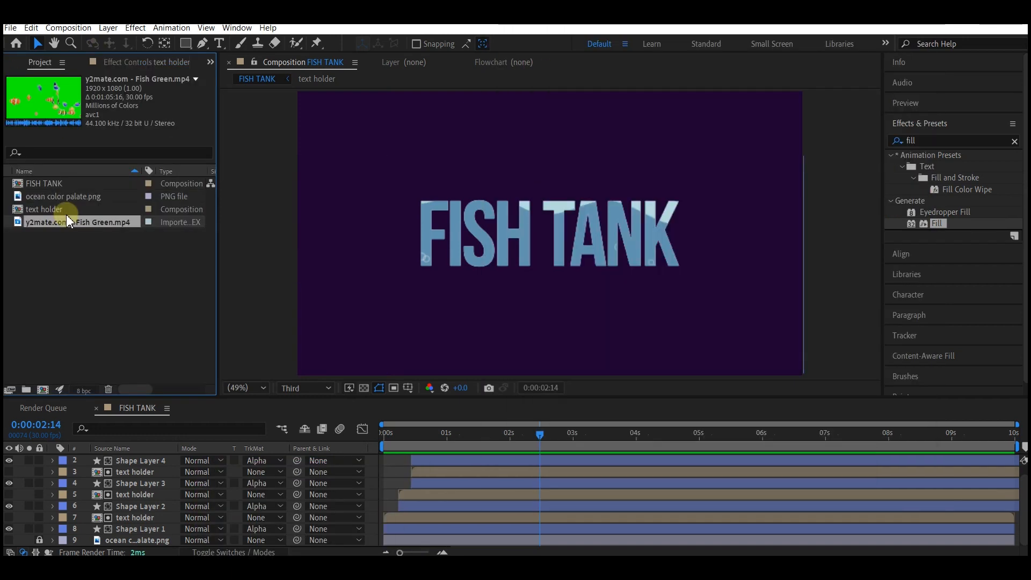
Step: Rename the imported fish clip as fshes
{"action": "key", "text": "Return"}
{"action": "type", "text": "fishes"}
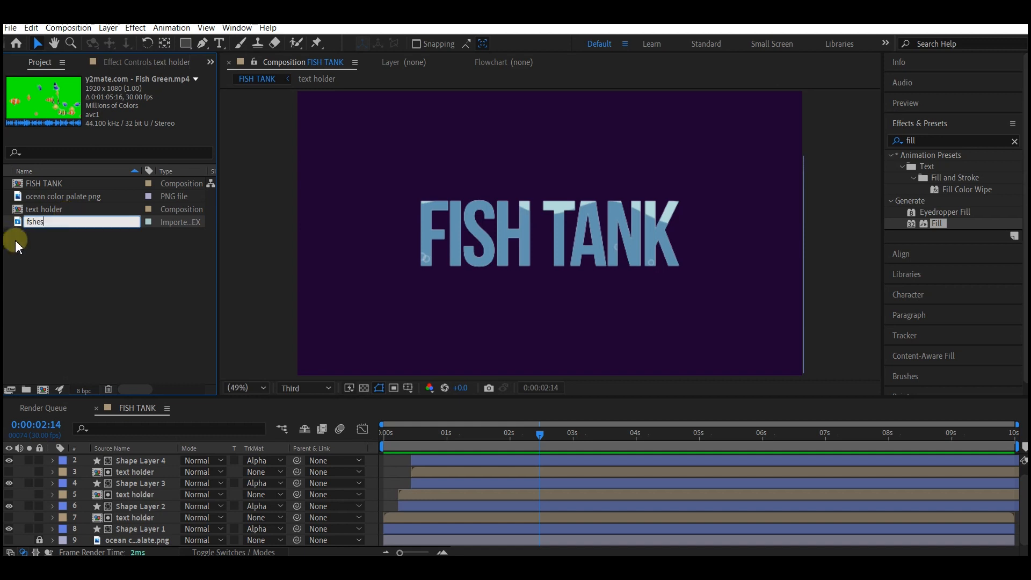
{"action": "key", "text": "Return"}
Step: Create a composition from the fshes footage and trim it to a work area of about three seconds
{"action": "left_click_drag", "start_coordinate": [43, 197], "coordinate": [44, 391]}
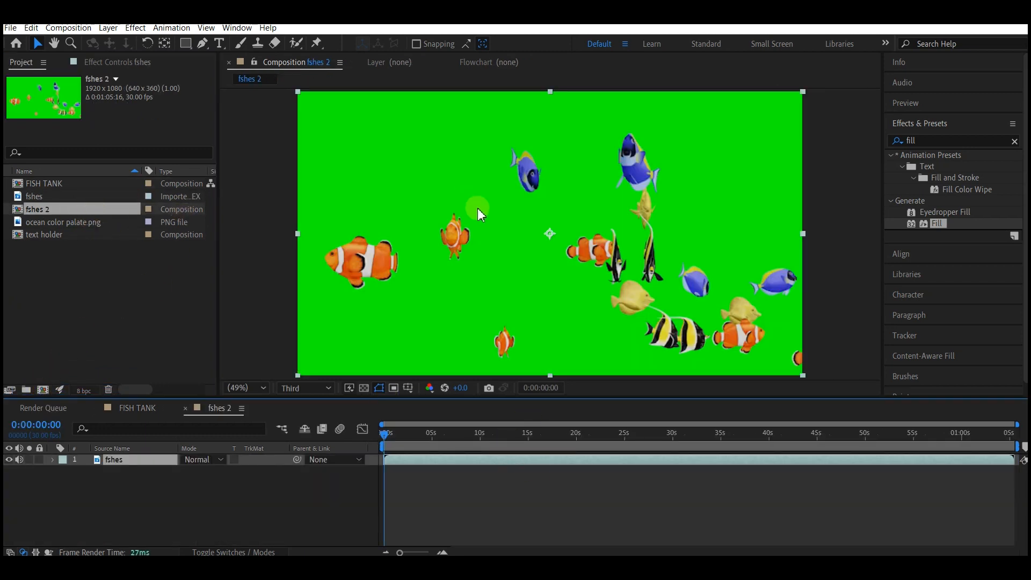
{"action": "left_click_drag", "start_coordinate": [467, 434], "coordinate": [572, 443]}
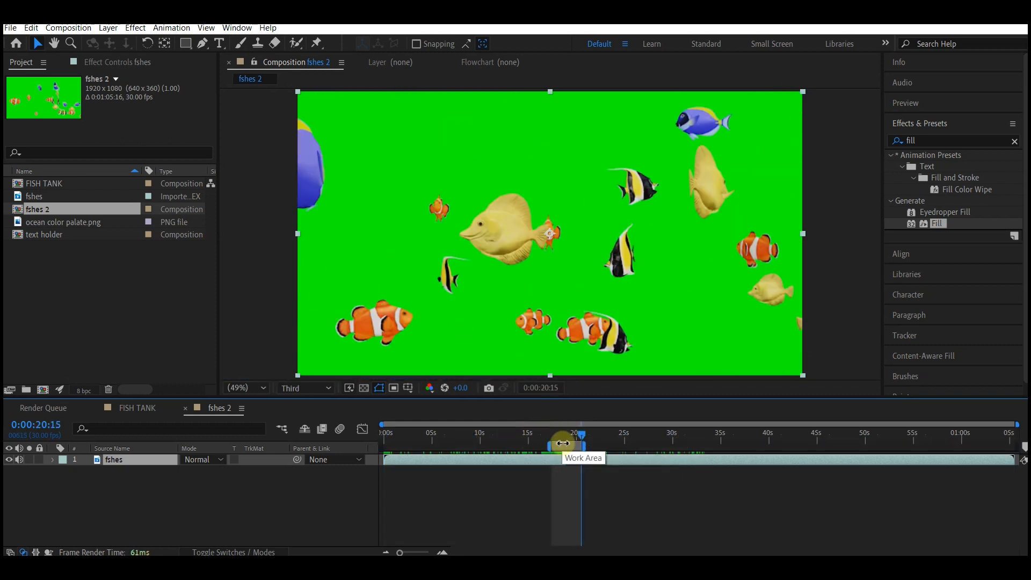
{"action": "right_click", "coordinate": [564, 445]}
{"action": "left_click", "coordinate": [588, 479]}
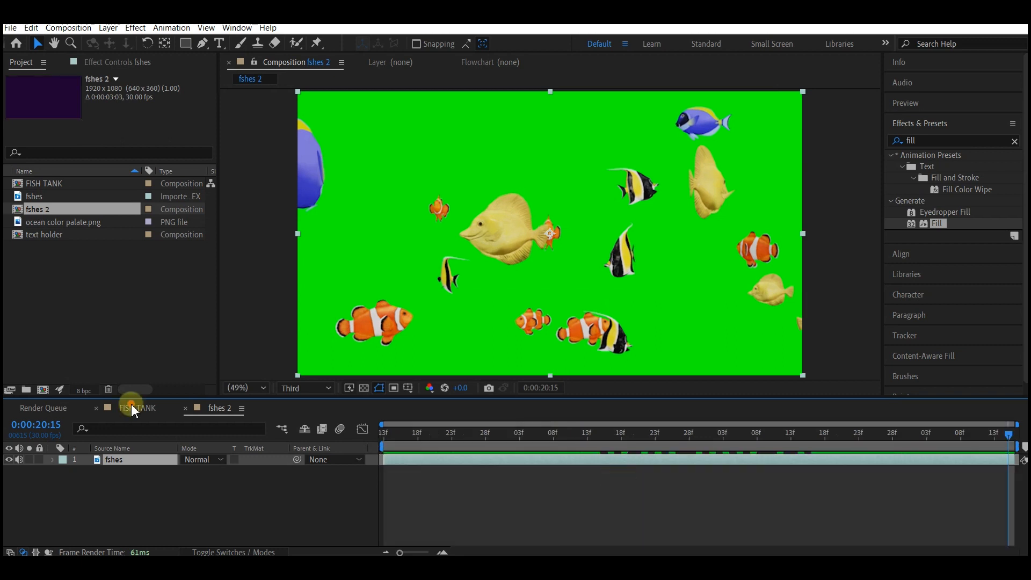
Step: Add the fshes 2 composition to the top of the FISH TANK timeline
{"action": "left_click", "coordinate": [131, 403]}
{"action": "left_click", "coordinate": [444, 477]}
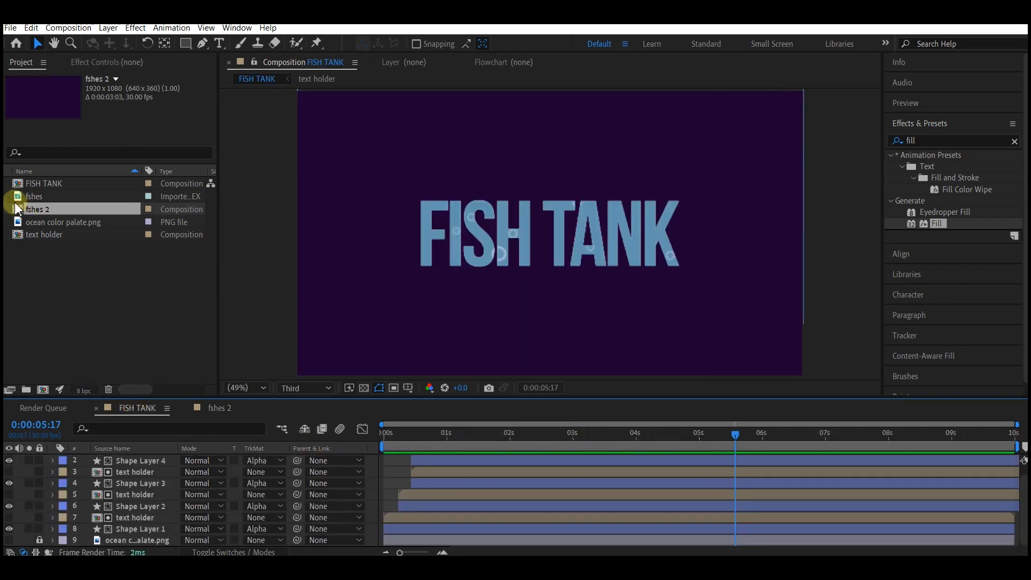
{"action": "left_click_drag", "start_coordinate": [18, 213], "coordinate": [152, 457]}
{"action": "left_click_drag", "start_coordinate": [152, 457], "coordinate": [152, 459]}
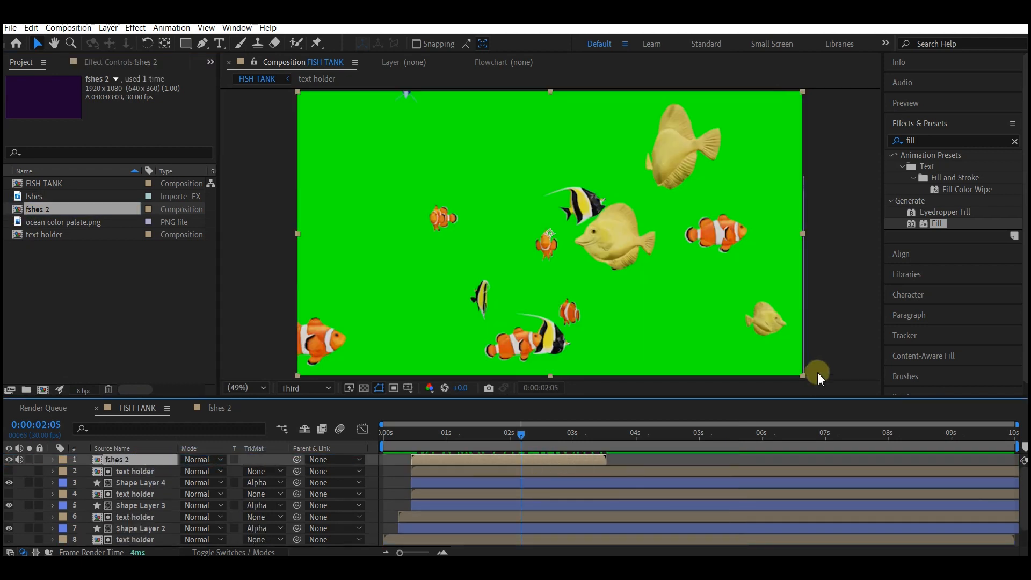
Step: Apply Keylight to the fshes 2 layer and sample the green background as its screen colour
{"action": "left_click", "coordinate": [921, 140]}
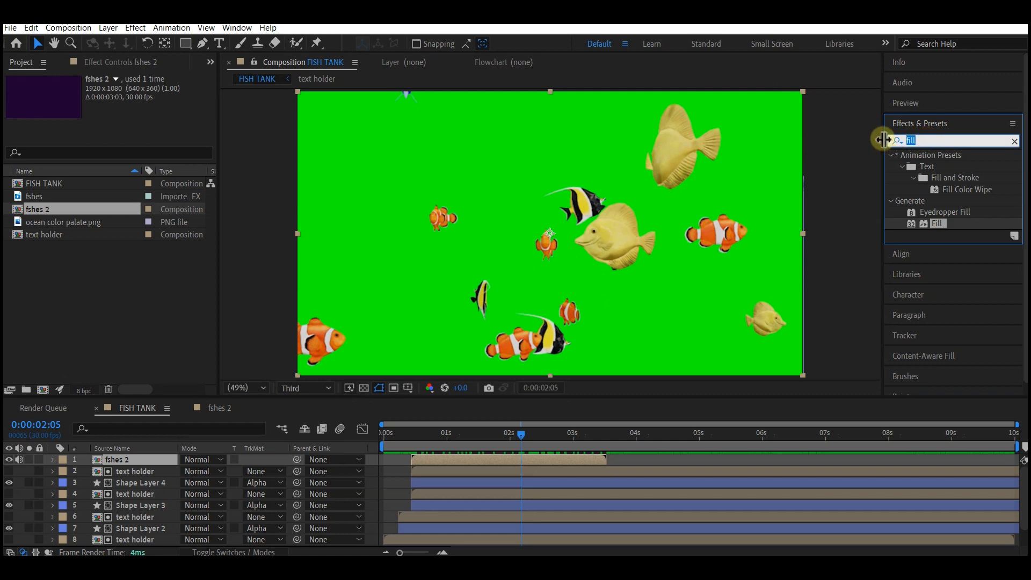
{"action": "type", "text": "keyl"}
{"action": "left_click_drag", "start_coordinate": [941, 200], "coordinate": [453, 459]}
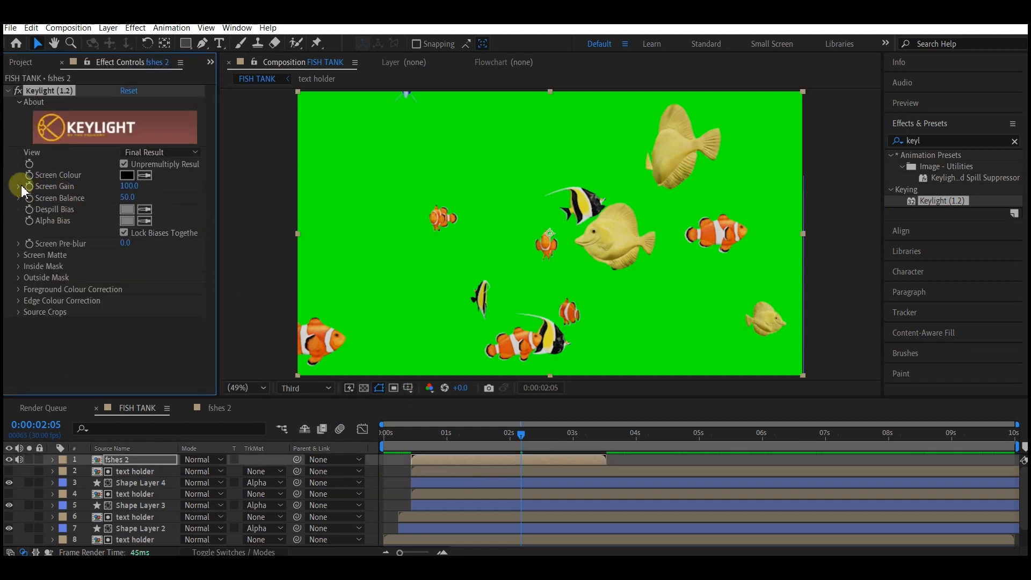
{"action": "left_click", "coordinate": [143, 175]}
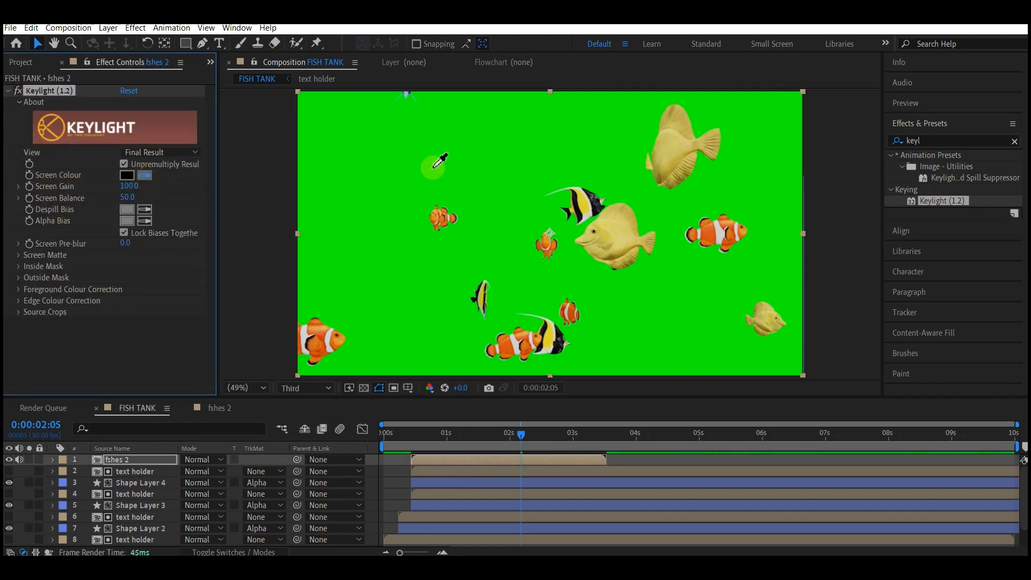
{"action": "left_click", "coordinate": [485, 123]}
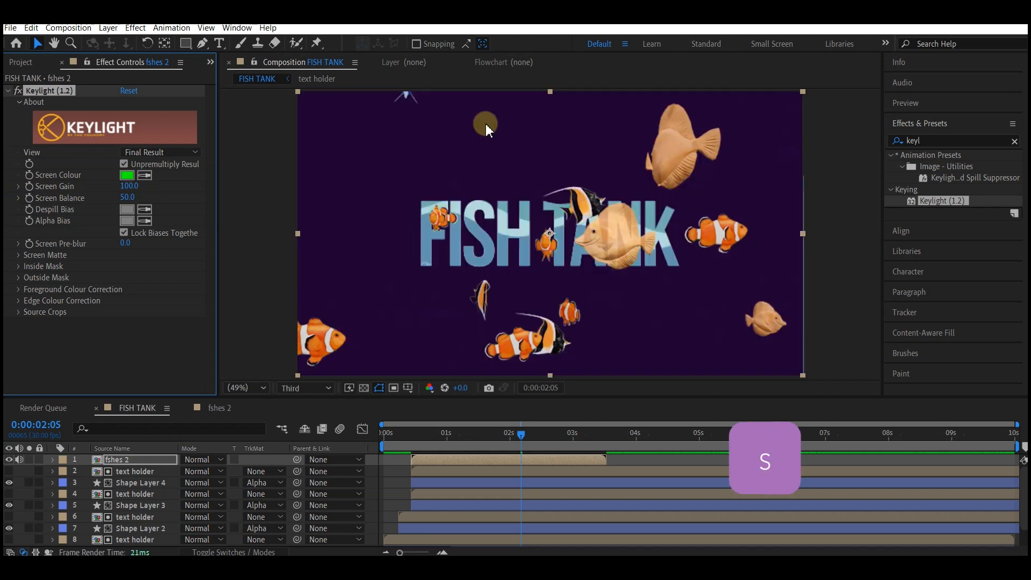
Step: Scale the fshes 2 layer to 73%
{"action": "left_click", "coordinate": [99, 465]}
{"action": "key", "text": "s"}
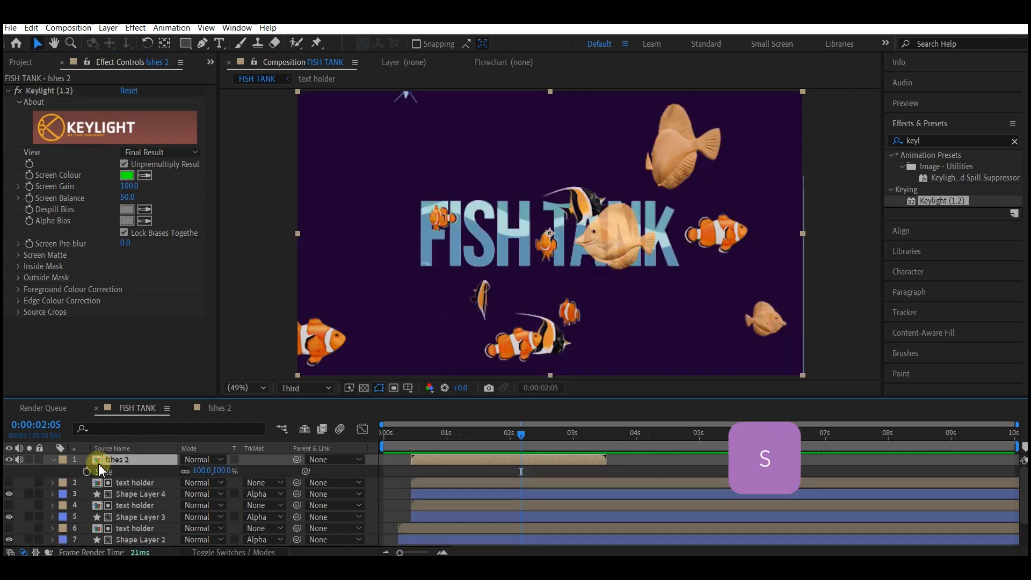
{"action": "left_click_drag", "start_coordinate": [199, 471], "coordinate": [185, 471]}
Step: Place another text holder comp above the fish layer, aligning its start with the fish layer
{"action": "left_click", "coordinate": [140, 482]}
{"action": "left_click", "coordinate": [210, 61]}
{"action": "left_click", "coordinate": [243, 80]}
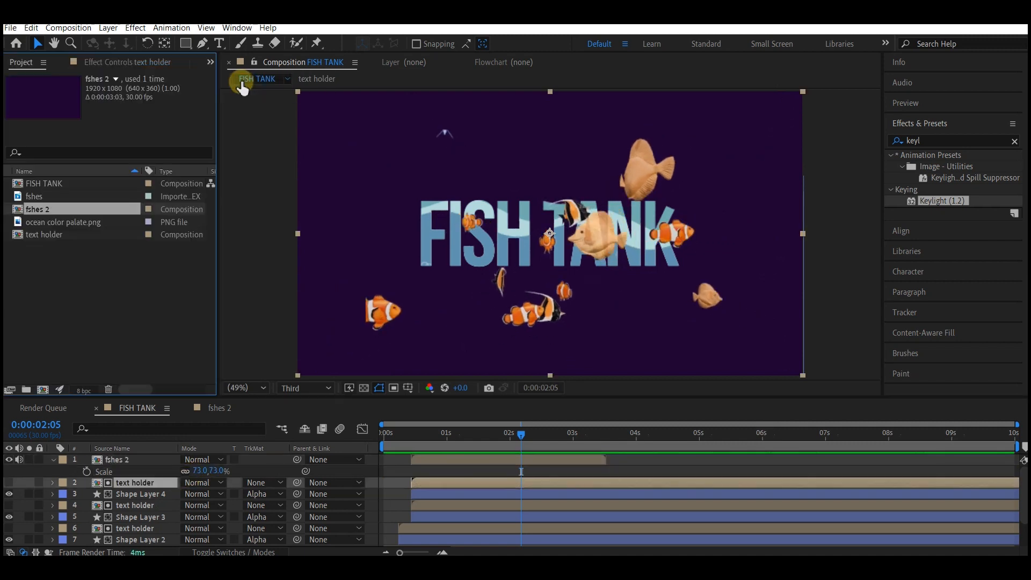
{"action": "left_click_drag", "start_coordinate": [28, 257], "coordinate": [103, 460]}
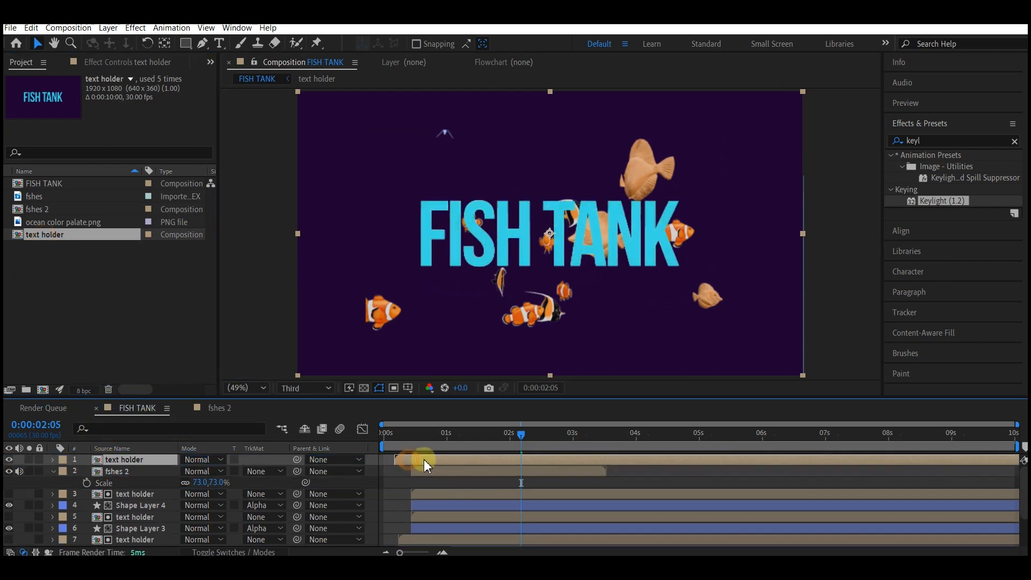
{"action": "left_click_drag", "start_coordinate": [423, 460], "coordinate": [435, 460]}
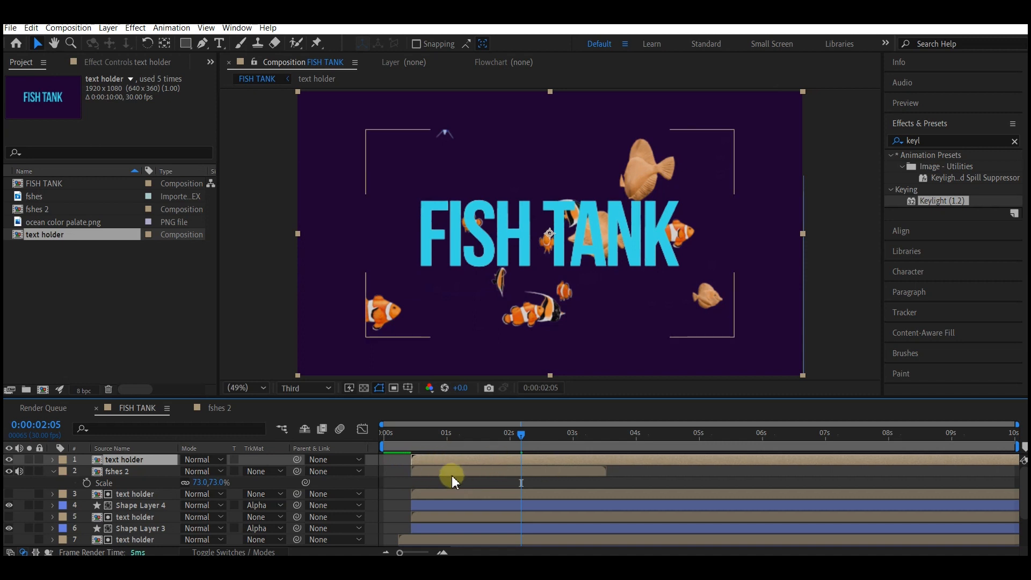
Step: Set the fish layer's track matte to Alpha Matte "text holder"
{"action": "left_click", "coordinate": [264, 472]}
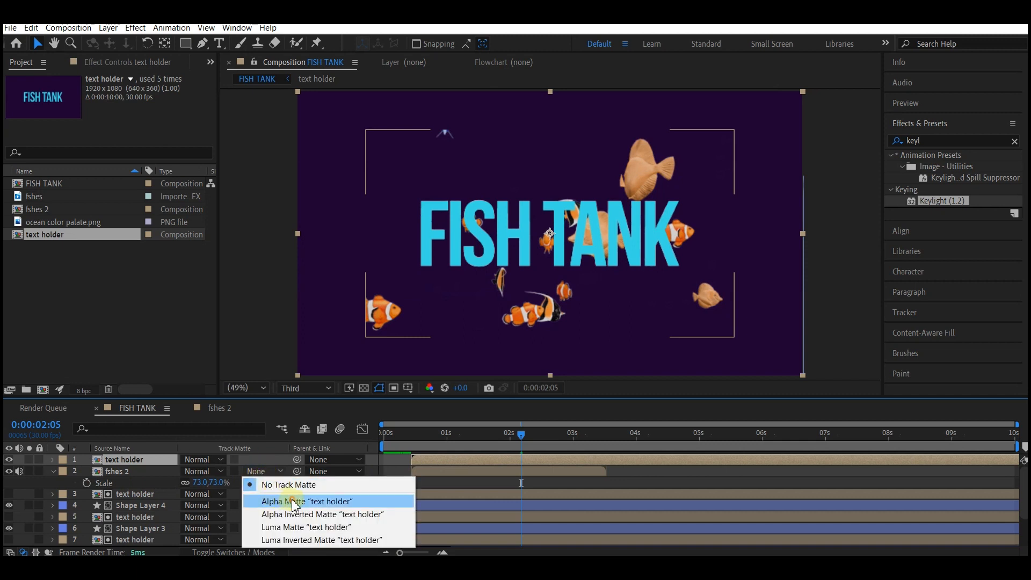
{"action": "left_click", "coordinate": [295, 502]}
{"action": "left_click", "coordinate": [434, 470]}
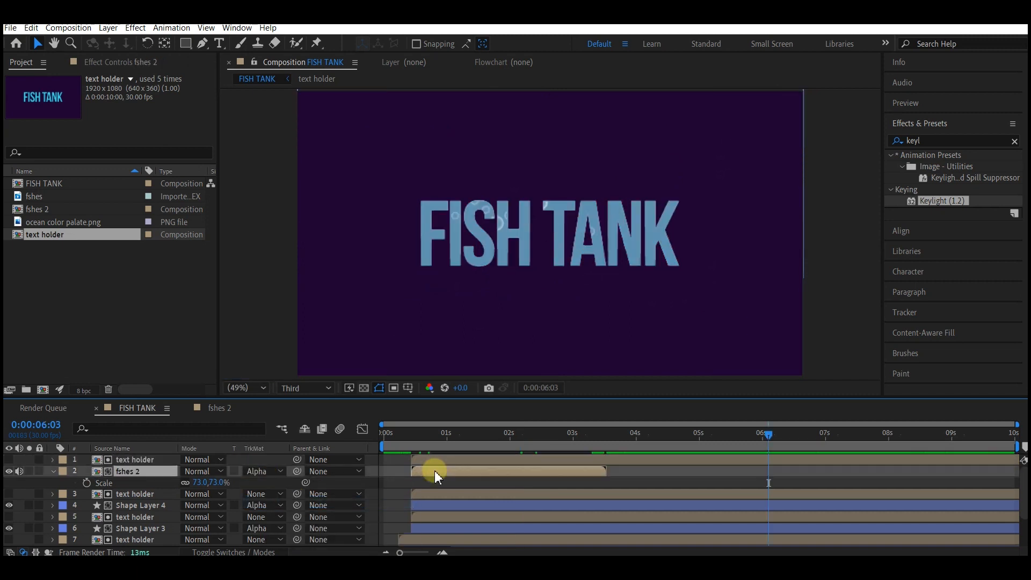
Step: Add 100% opacity keyframes on the fshes 2 layer at 0:00:00:24 and 0:00:03:02
{"action": "key", "text": "t"}
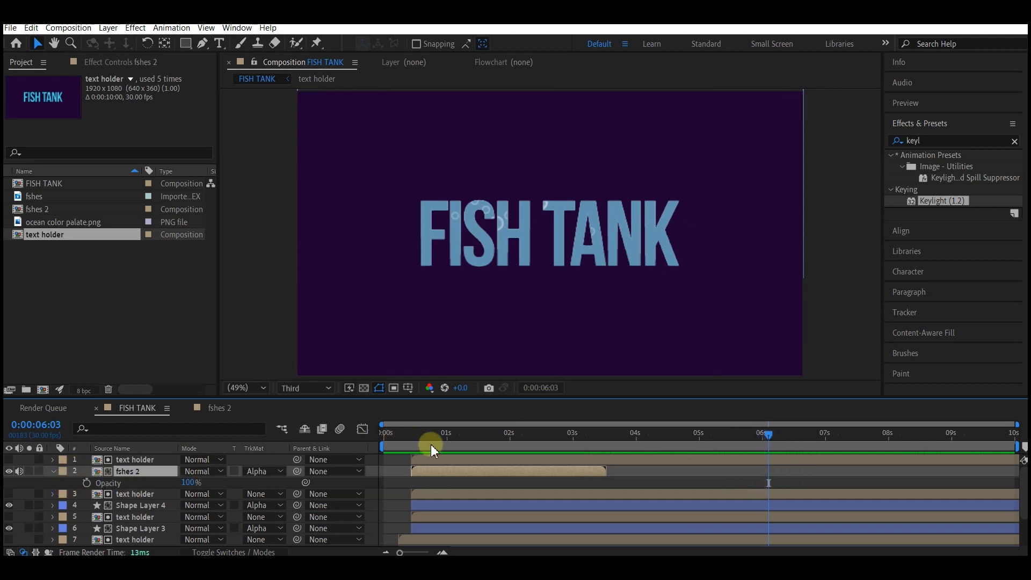
{"action": "left_click", "coordinate": [444, 433]}
{"action": "left_click_drag", "start_coordinate": [444, 435], "coordinate": [434, 433]}
{"action": "left_click", "coordinate": [124, 473]}
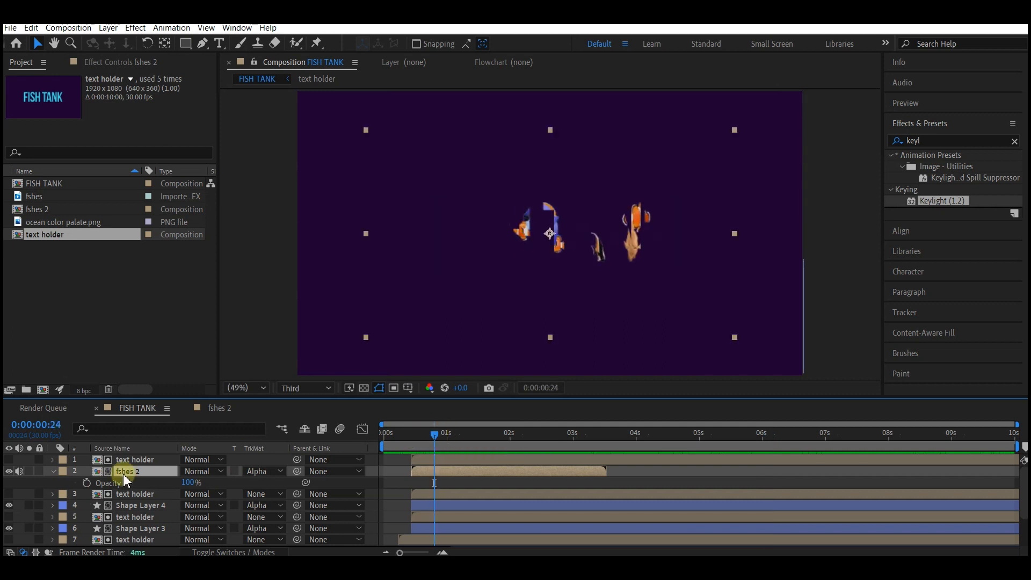
{"action": "left_click", "coordinate": [87, 483]}
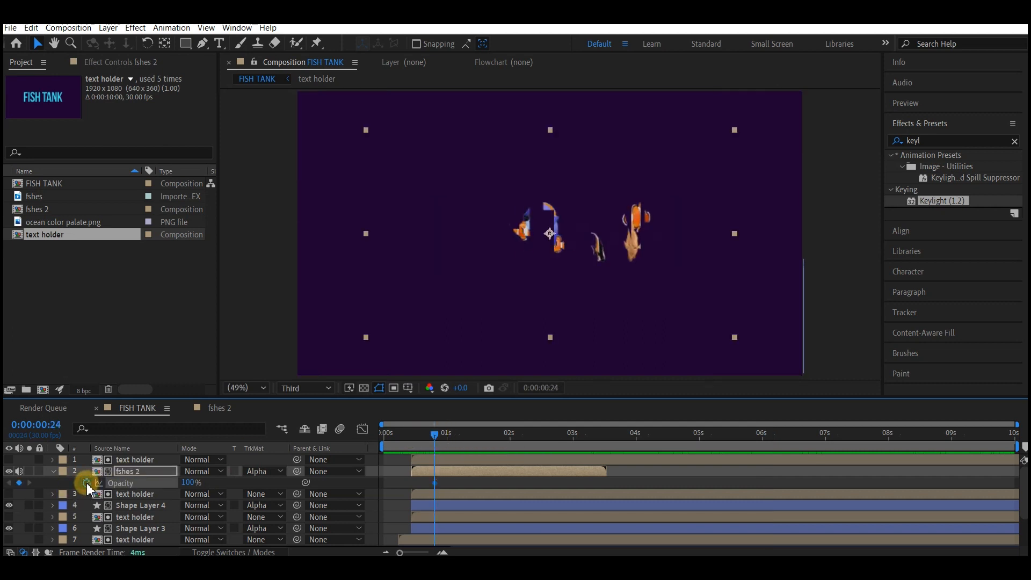
{"action": "left_click", "coordinate": [577, 433]}
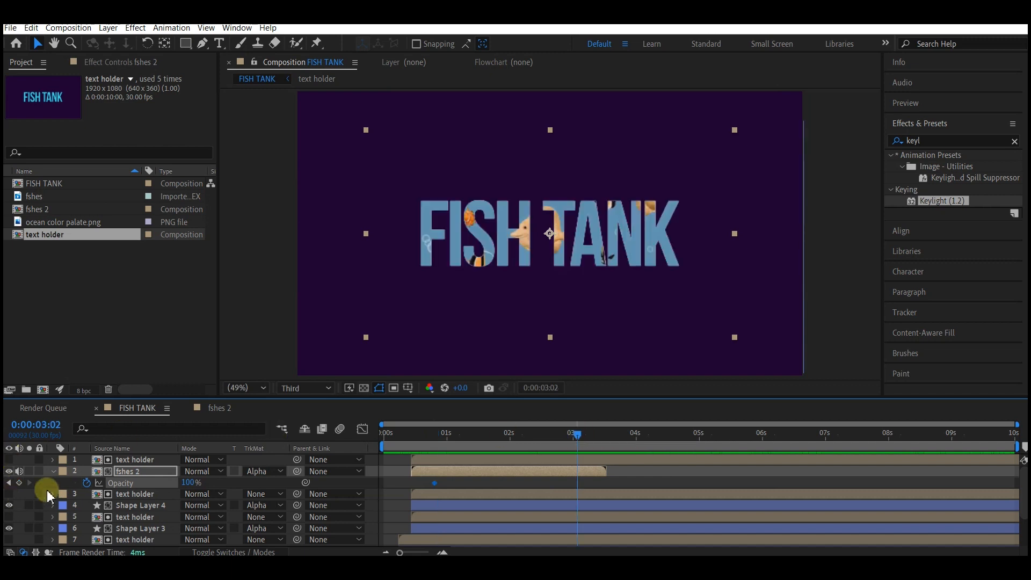
{"action": "left_click", "coordinate": [18, 483]}
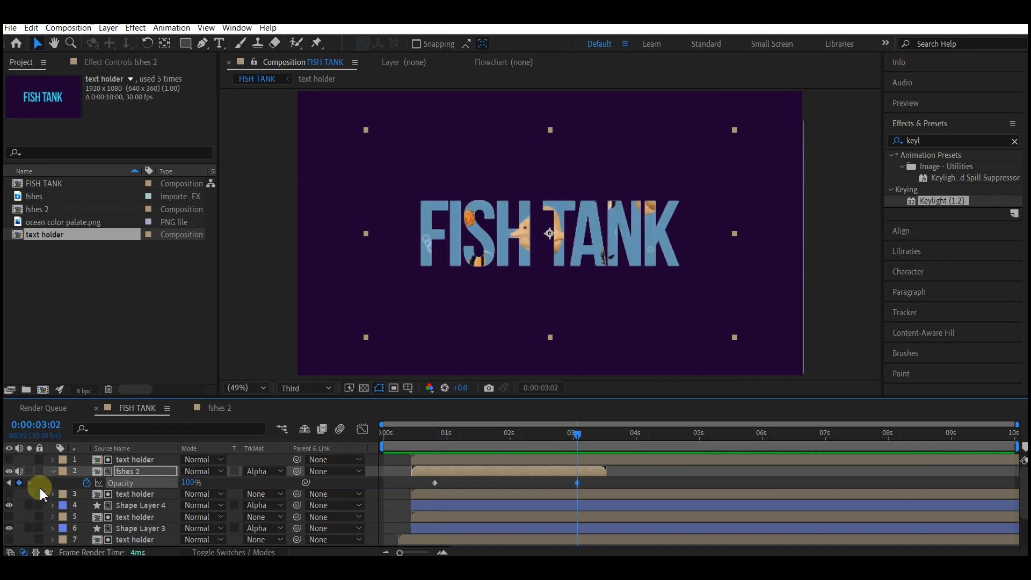
Step: Set the fish layer's opacity to 0% at its first frame (0:00:00:13) and at 0:00:03:14 to fade it in and out
{"action": "left_click", "coordinate": [413, 434]}
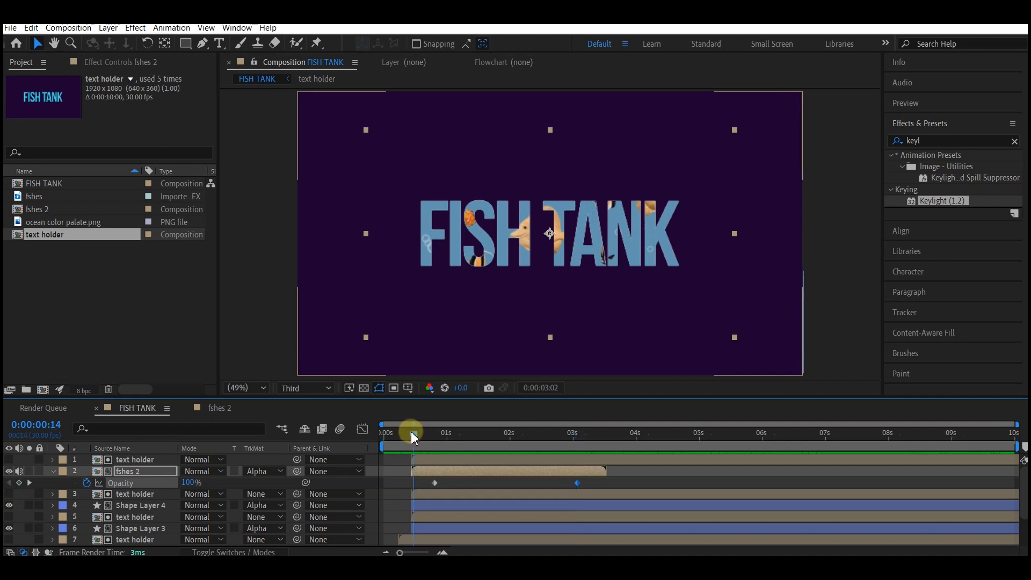
{"action": "key", "text": "Page_Up"}
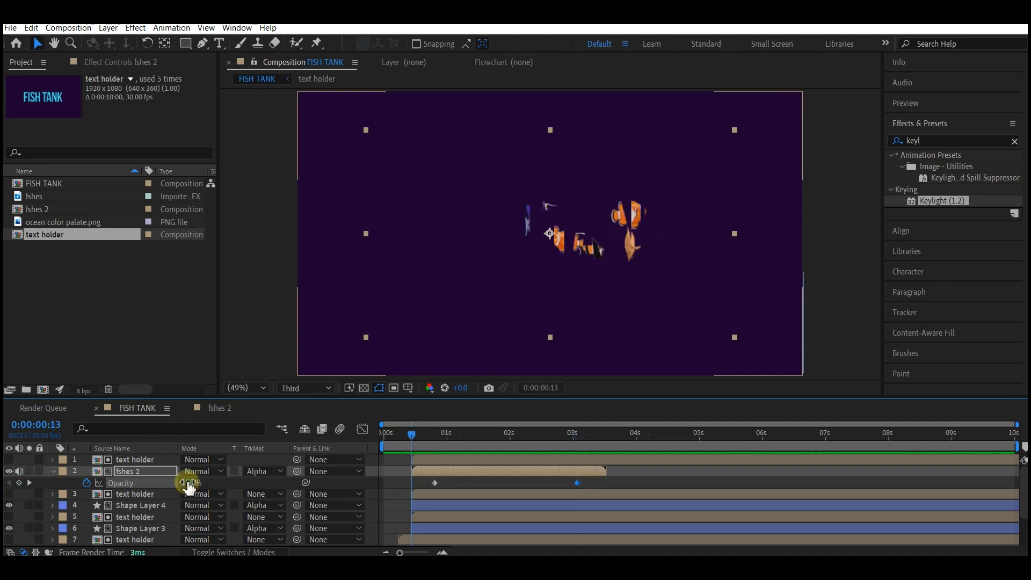
{"action": "type", "text": "0"}
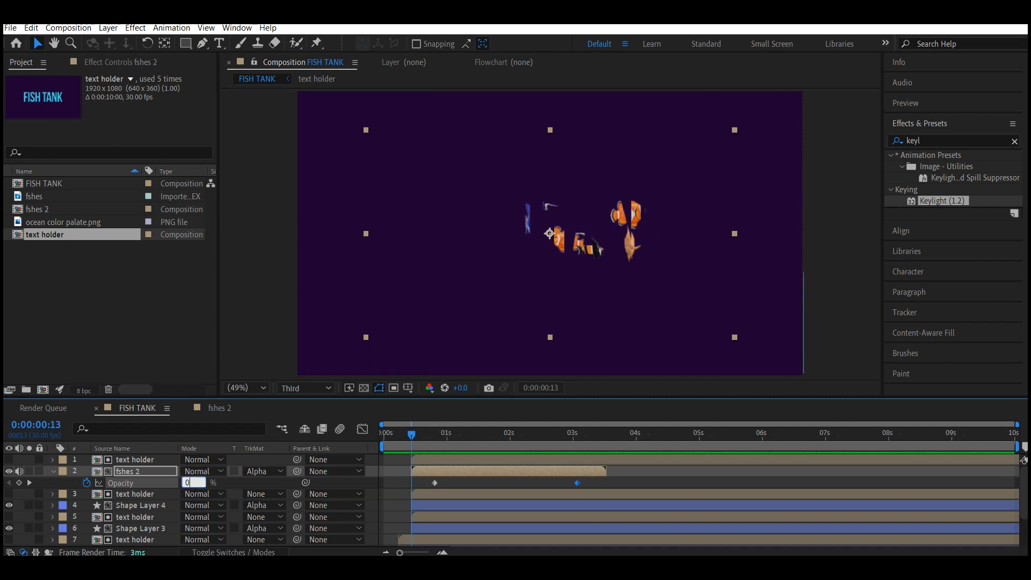
{"action": "key", "text": "Return"}
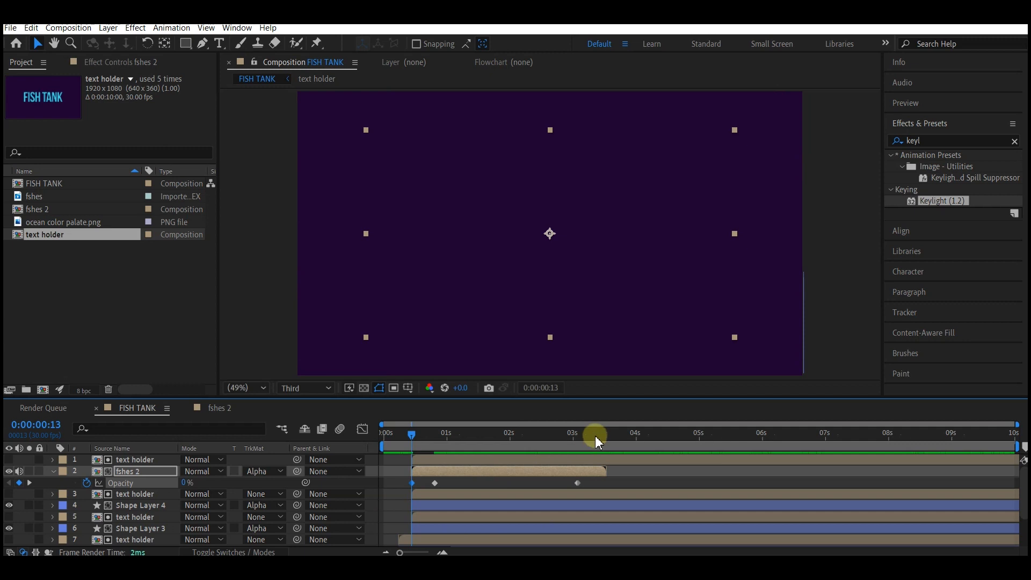
{"action": "left_click_drag", "start_coordinate": [596, 437], "coordinate": [603, 437]}
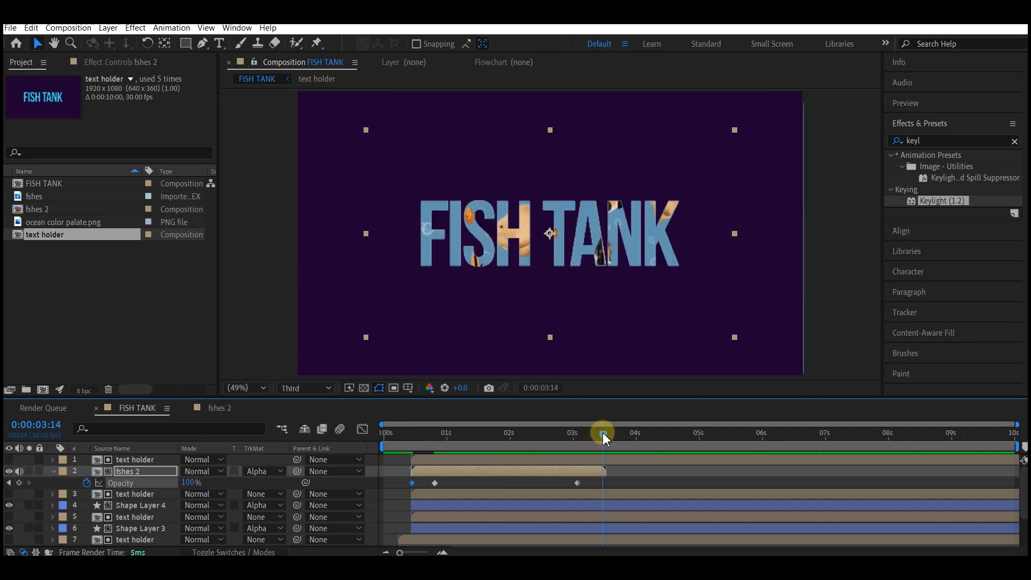
{"action": "left_click", "coordinate": [191, 482]}
{"action": "type", "text": "0"}
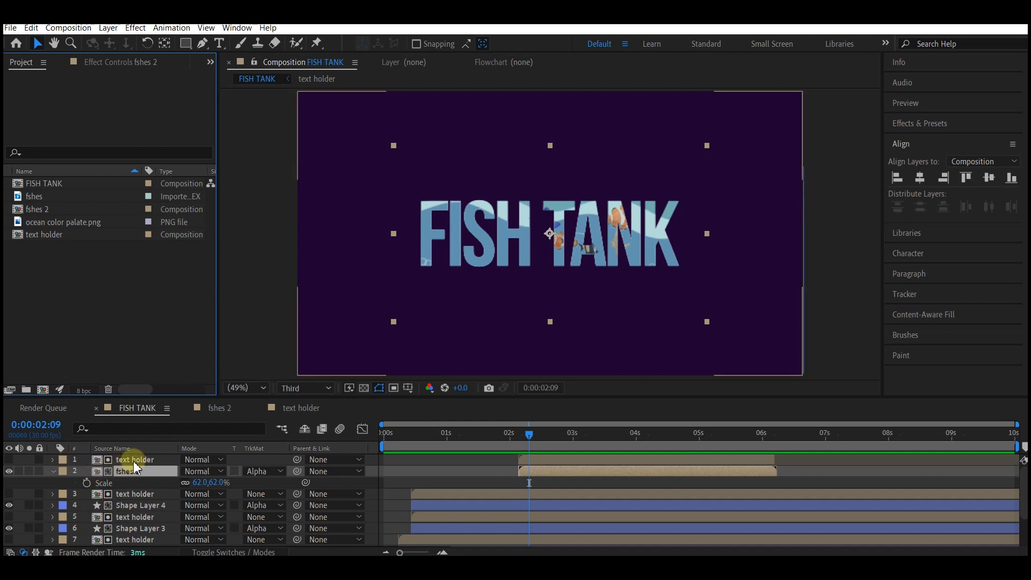
Step: Move the second text holder and fish layer pair down beneath Shape Layer 4
{"action": "left_click", "coordinate": [133, 459]}
{"action": "left_click", "coordinate": [127, 466], "text": "ctrl"}
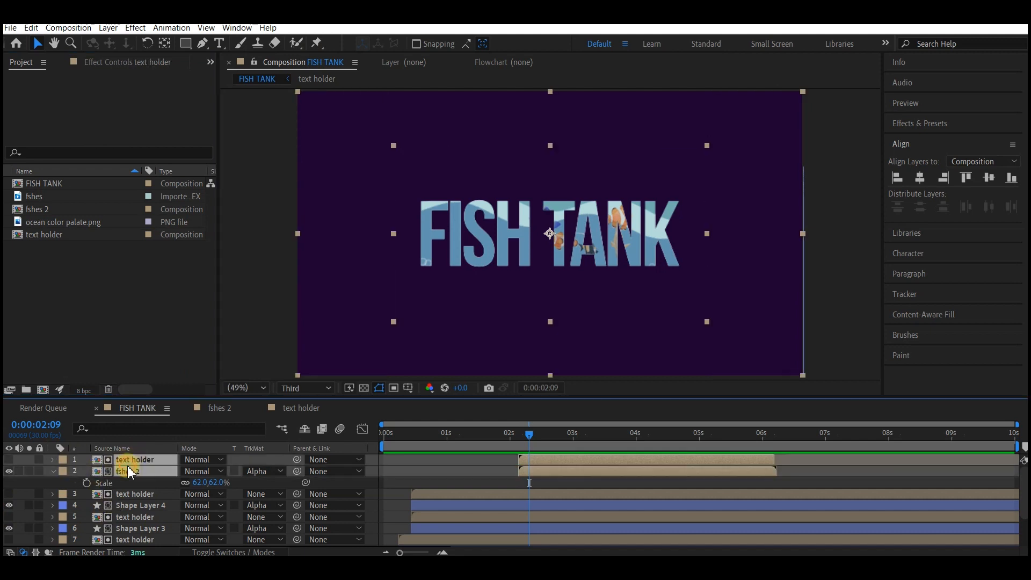
{"action": "left_click_drag", "start_coordinate": [128, 465], "coordinate": [129, 517]}
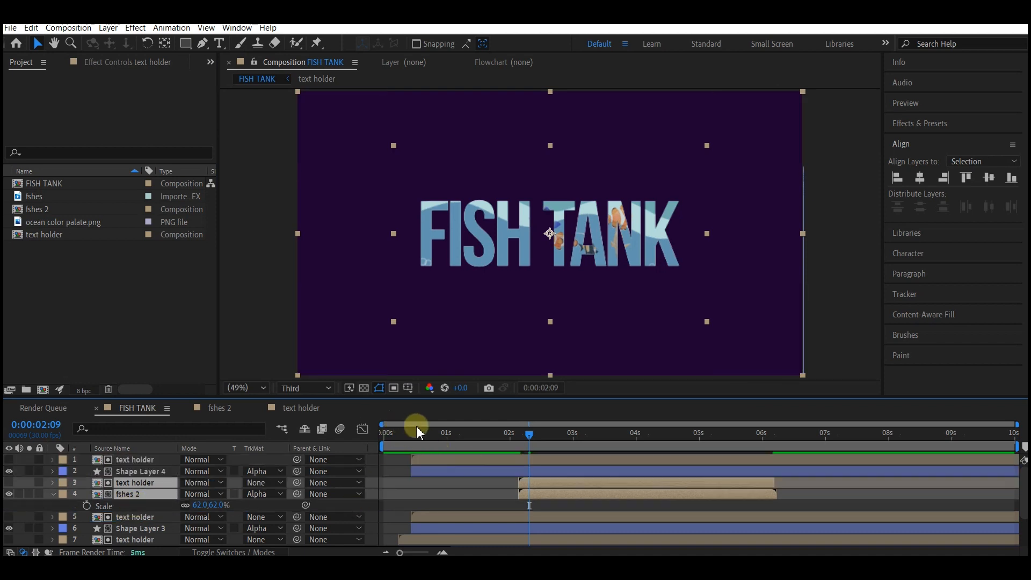
Step: Create a new comp-sized solid layer named bg
{"action": "left_click_drag", "start_coordinate": [410, 430], "coordinate": [507, 439]}
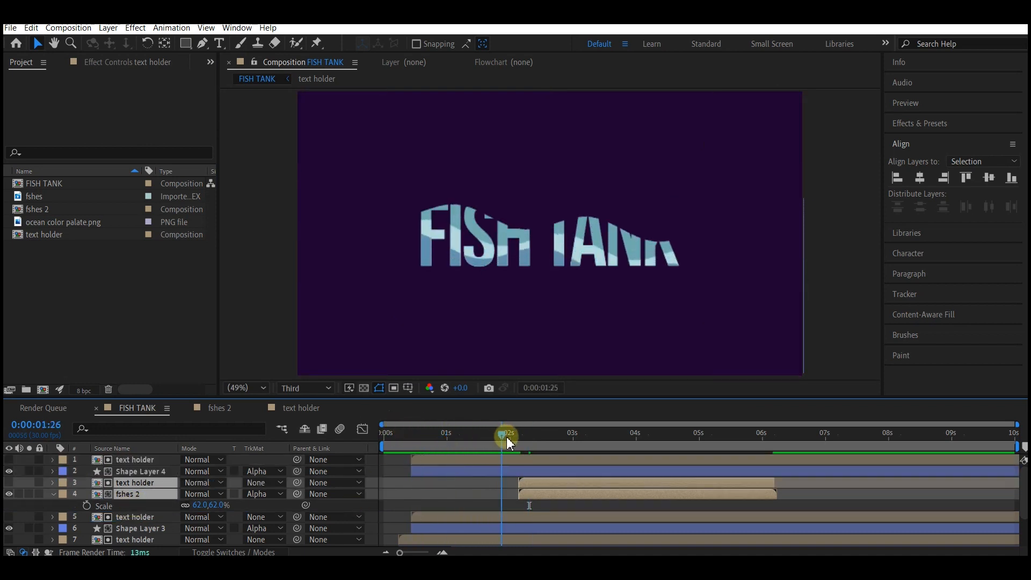
{"action": "right_click", "coordinate": [22, 469]}
{"action": "mouse_move", "coordinate": [42, 324]}
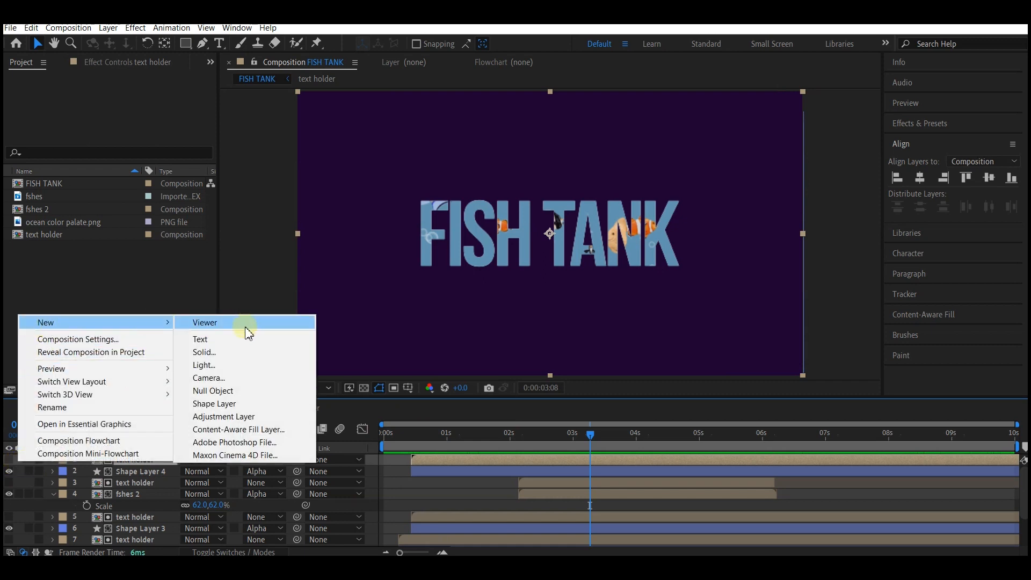
{"action": "left_click", "coordinate": [212, 352]}
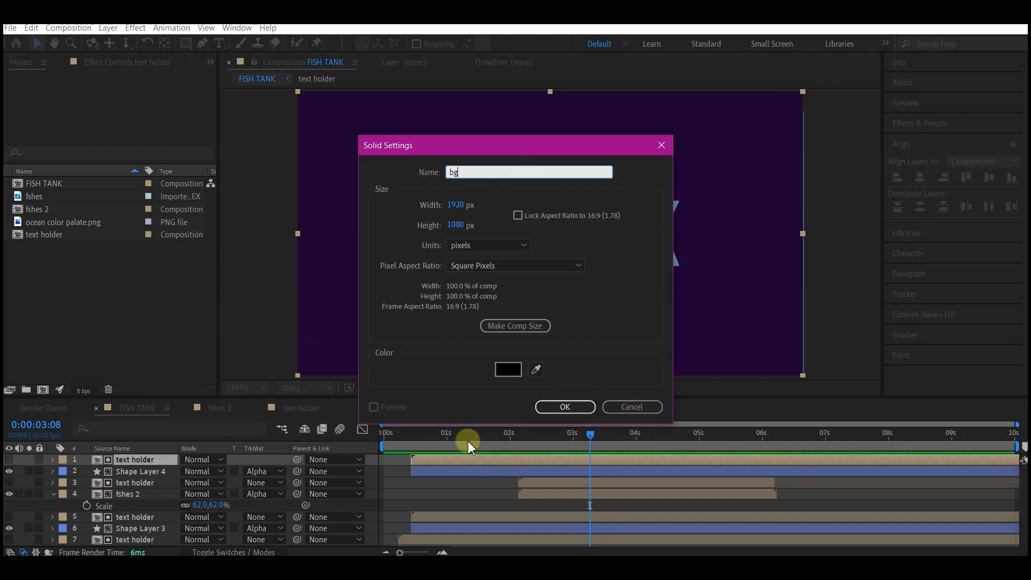
{"action": "left_click", "coordinate": [514, 332]}
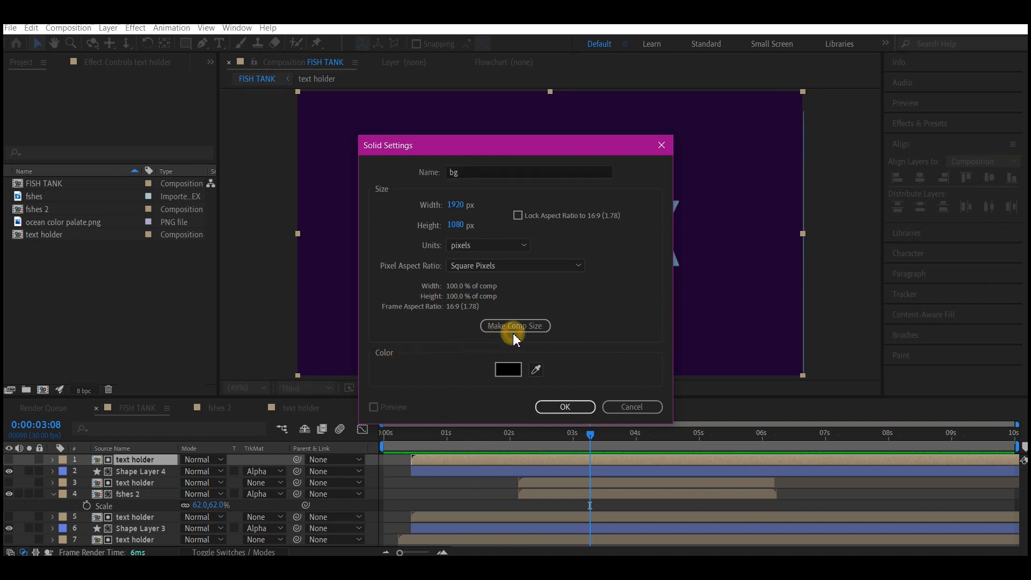
{"action": "left_click", "coordinate": [566, 407]}
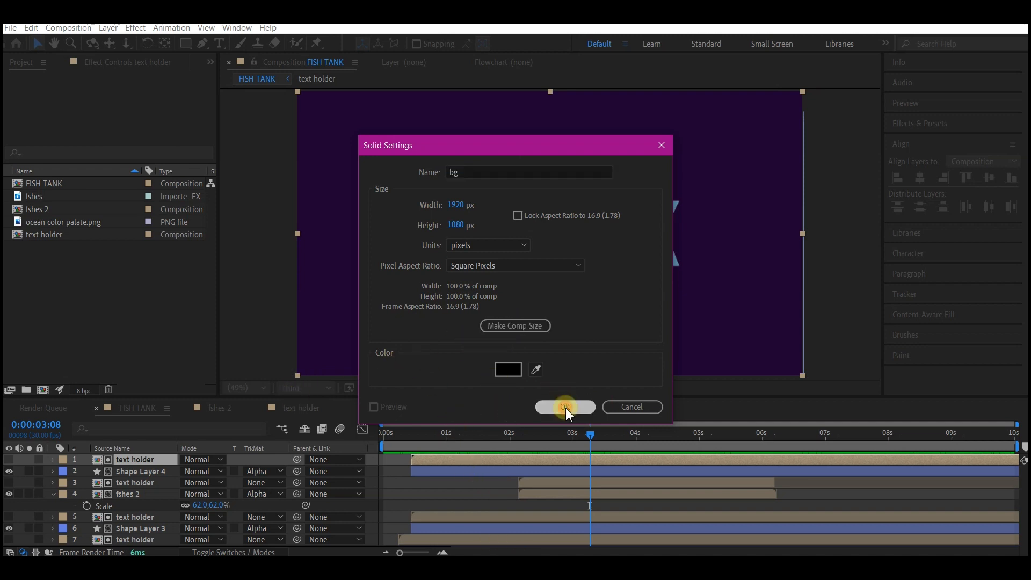
Step: Apply the Fill effect to the bg solid and move the solid to the bottom of the layer stack
{"action": "left_click", "coordinate": [930, 129]}
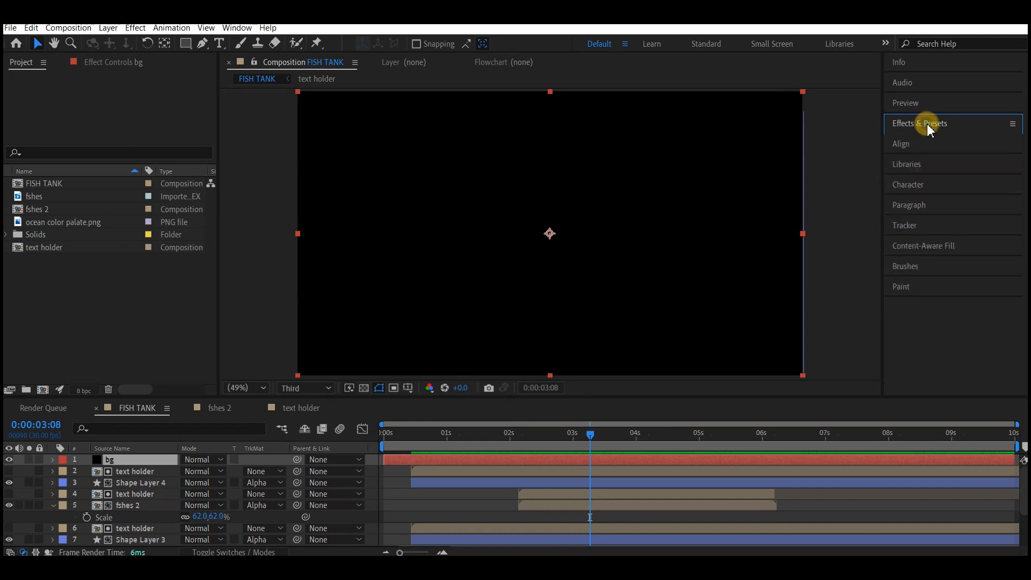
{"action": "left_click", "coordinate": [896, 140]}
{"action": "type", "text": "keyl"}
{"action": "left_click_drag", "start_coordinate": [883, 139], "coordinate": [925, 138]}
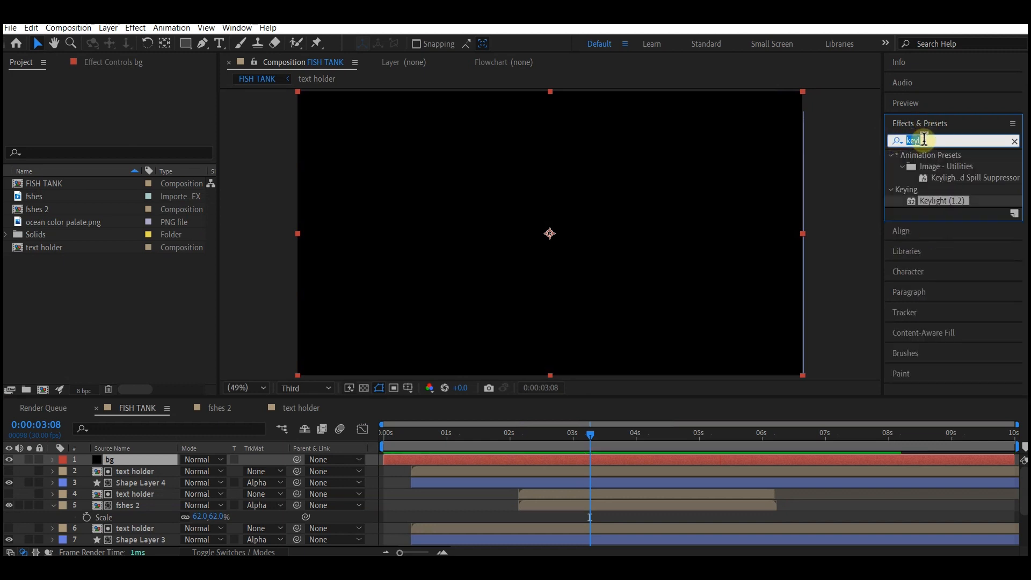
{"action": "type", "text": "fill"}
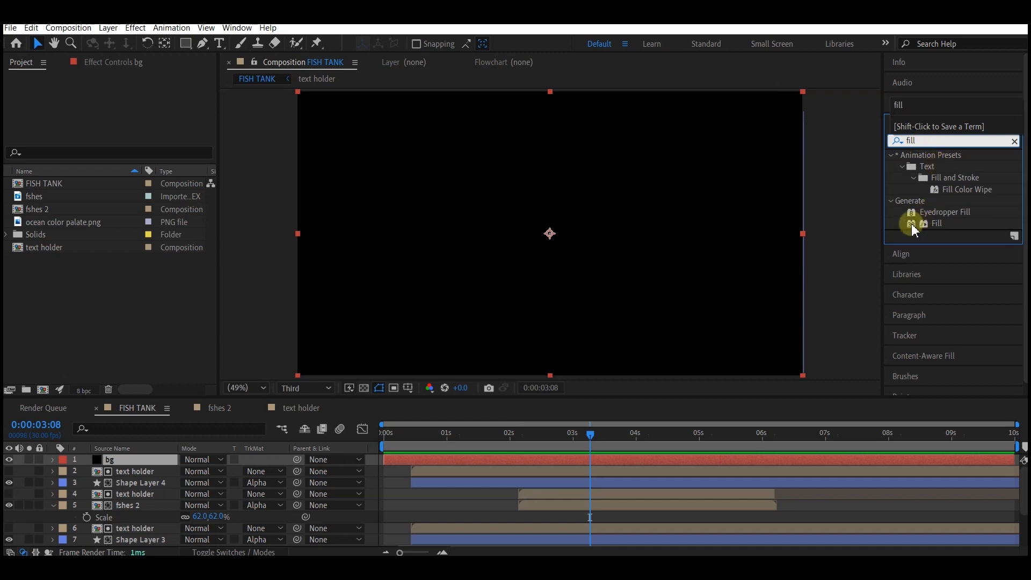
{"action": "double_click", "coordinate": [915, 226]}
{"action": "scroll", "coordinate": [149, 532], "scroll_direction": "down", "scroll_amount": 2}
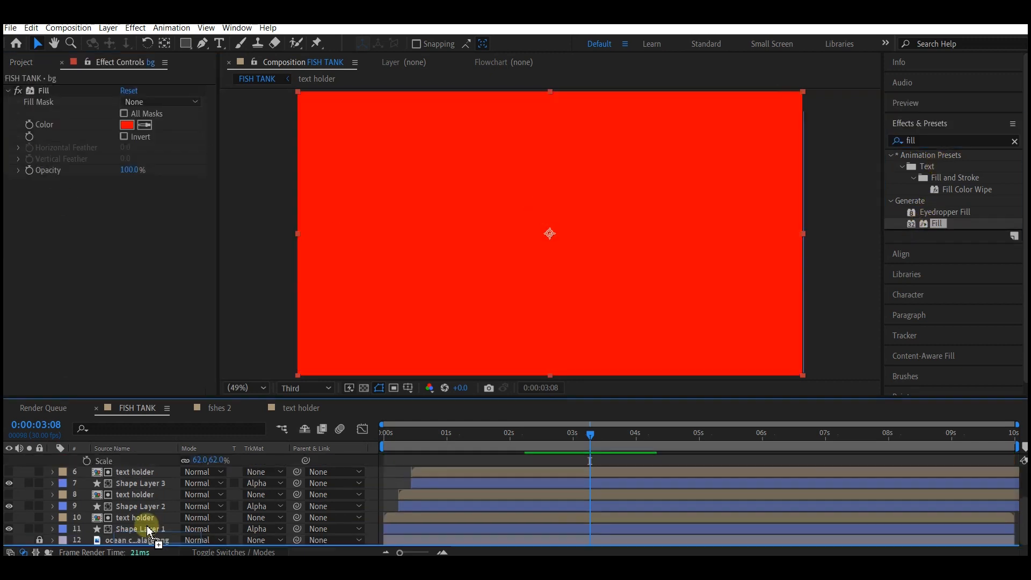
{"action": "mouse_move", "coordinate": [148, 532]}
{"action": "left_mouse_down"}
{"action": "mouse_move", "coordinate": [157, 449]}
{"action": "mouse_move", "coordinate": [154, 552]}
{"action": "mouse_move", "coordinate": [141, 540]}
{"action": "left_mouse_up"}
Step: Set the bg Fill colour by sampling the title text colour, then darkening it to 0C1A23
{"action": "left_click", "coordinate": [139, 125]}
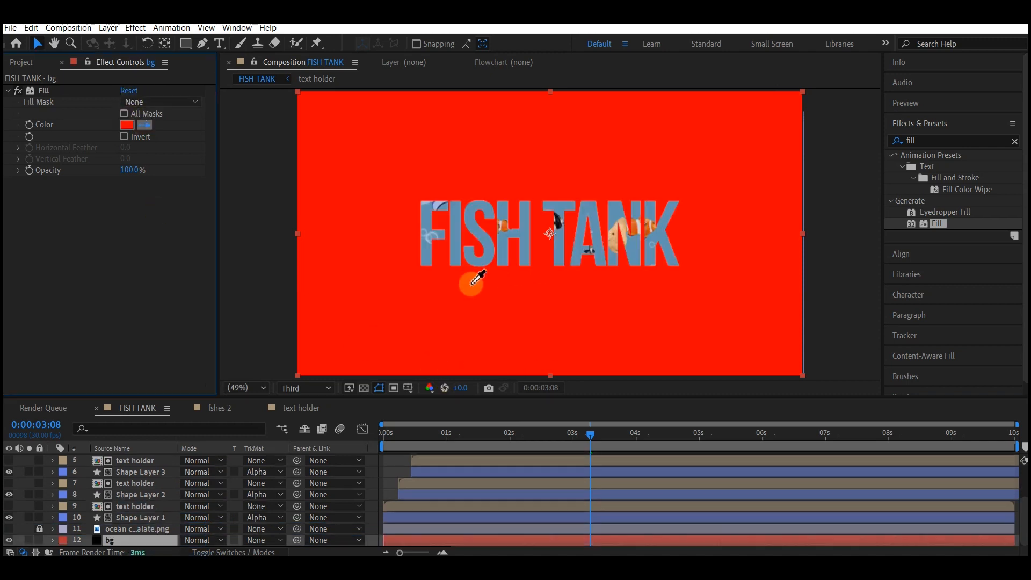
{"action": "left_click", "coordinate": [433, 253]}
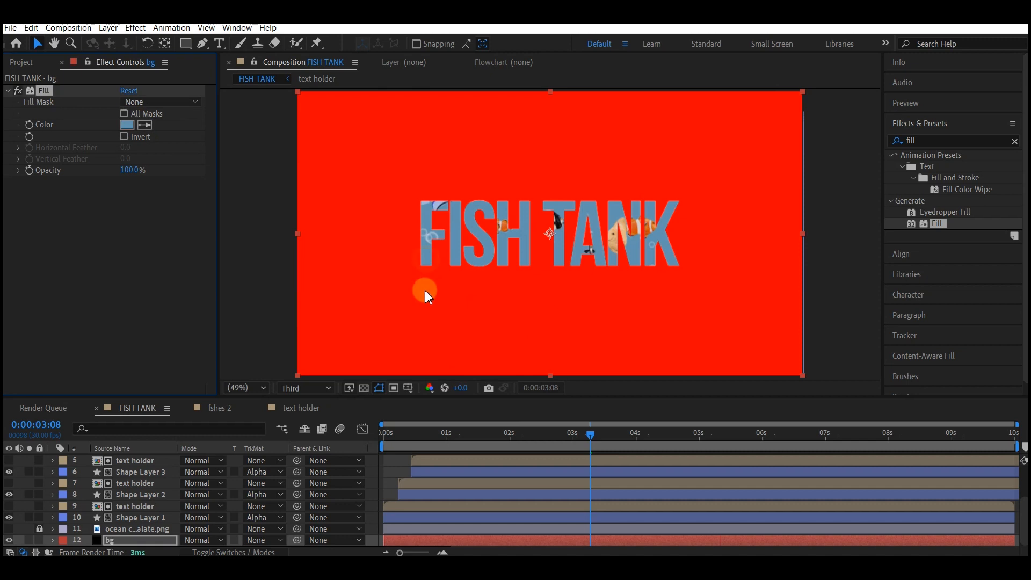
{"action": "left_click", "coordinate": [127, 125]}
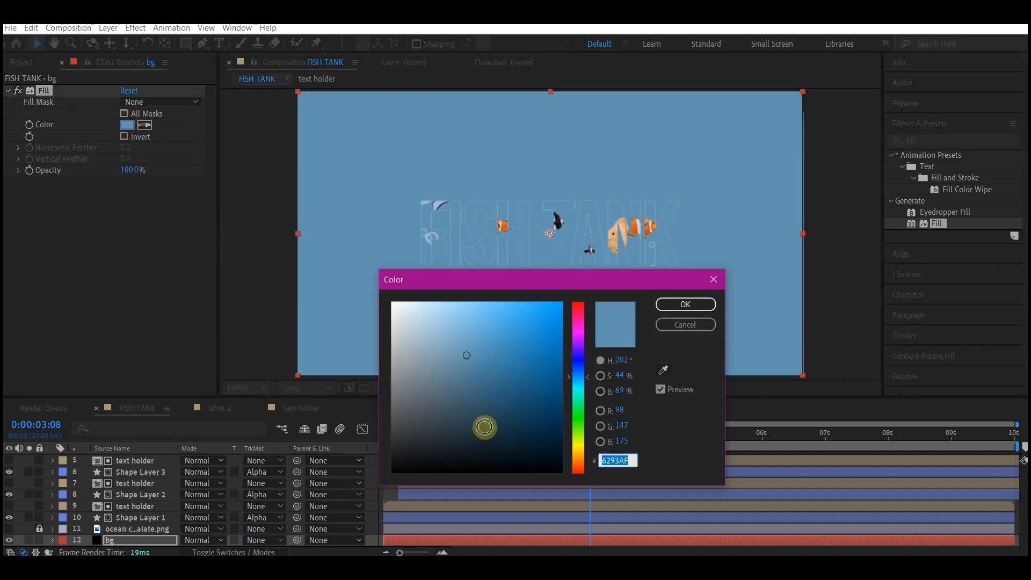
{"action": "left_click_drag", "start_coordinate": [483, 426], "coordinate": [492, 444]}
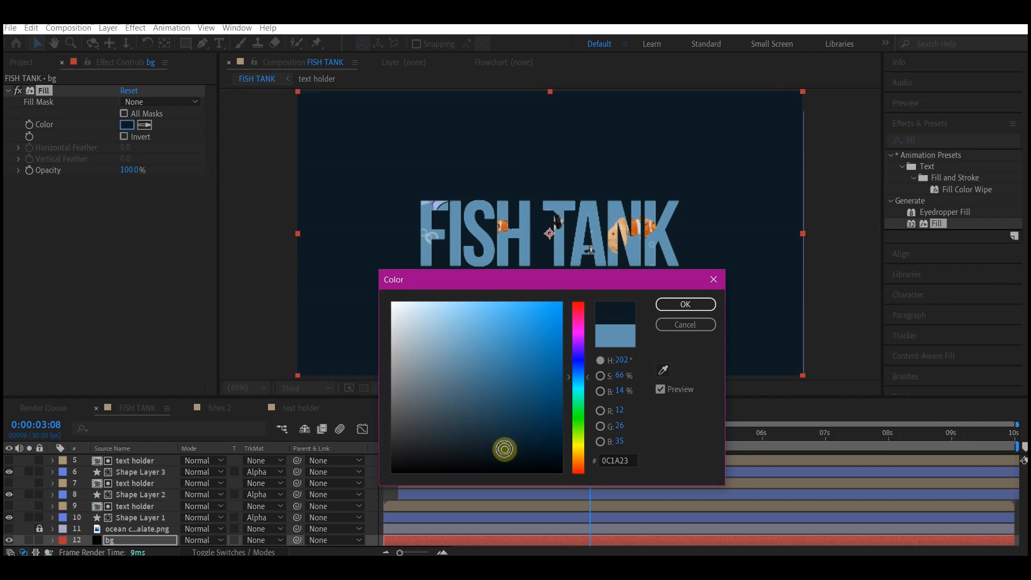
{"action": "left_click", "coordinate": [678, 305]}
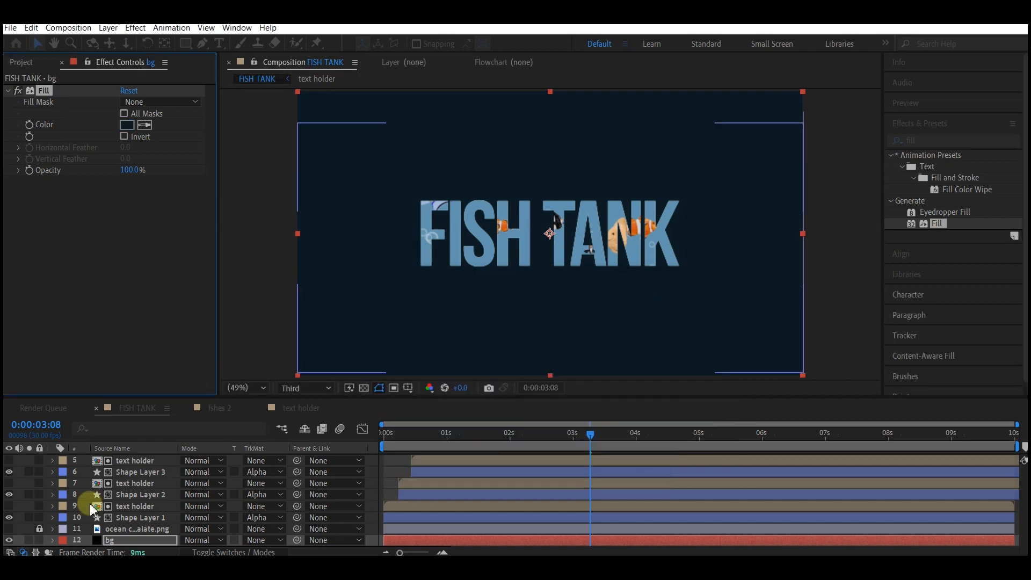
Step: Duplicate the bg solid and paste Shape Layer 4's CC Bubbles effect onto the upper bg copy
{"action": "key", "text": "ctrl+d"}
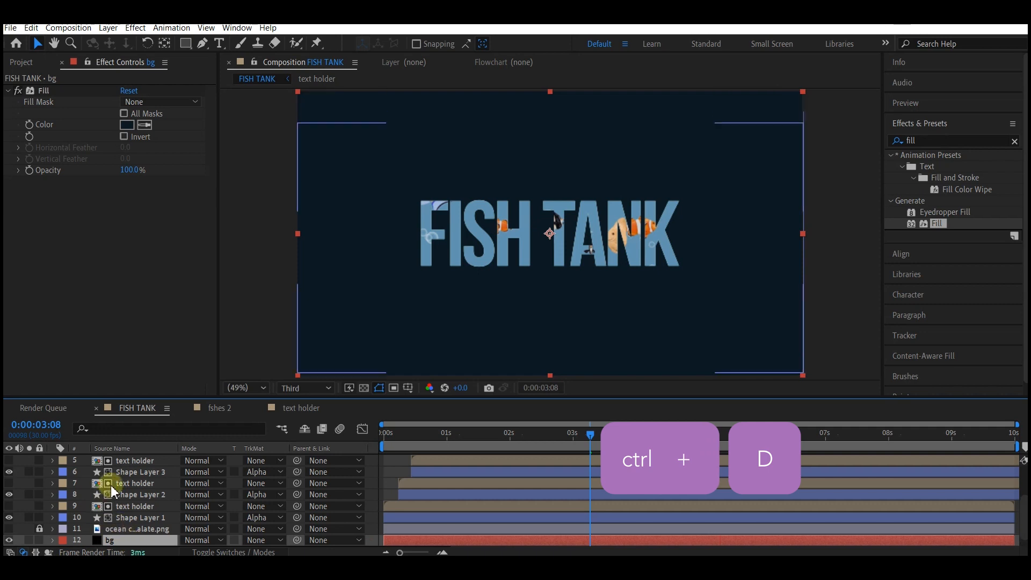
{"action": "scroll", "coordinate": [404, 493], "scroll_direction": "up", "scroll_amount": 3}
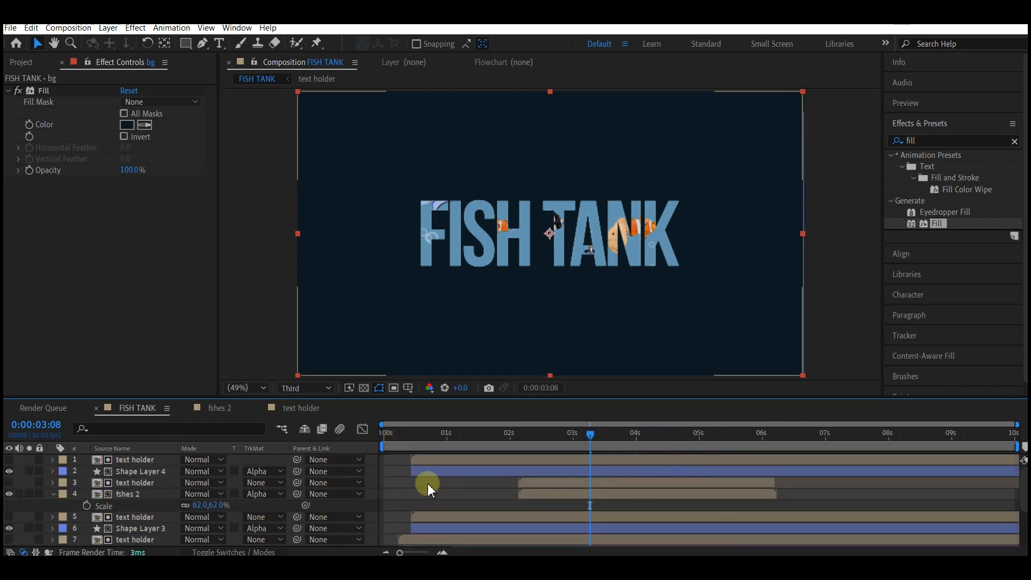
{"action": "left_click", "coordinate": [444, 468]}
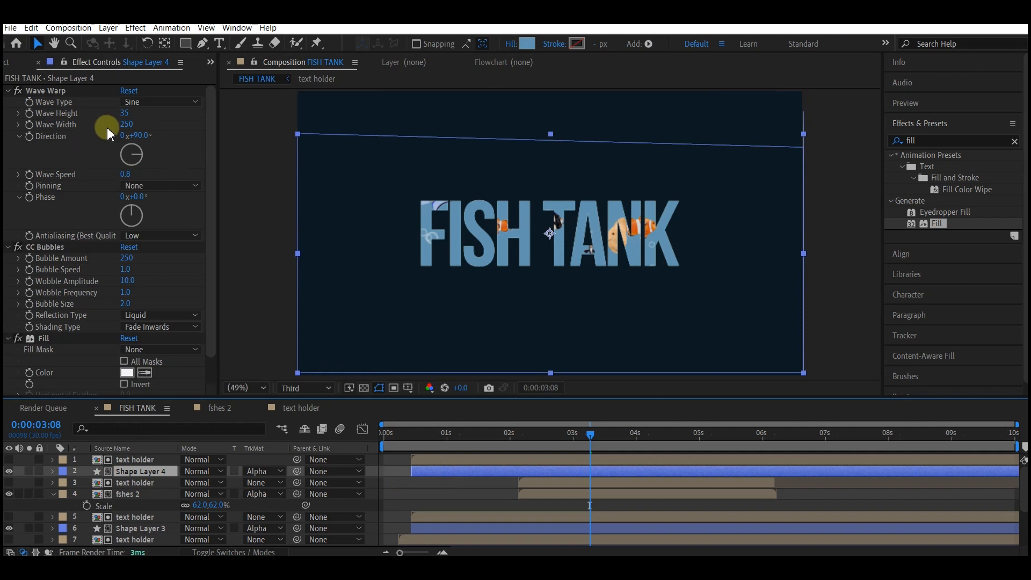
{"action": "left_click", "coordinate": [45, 247]}
{"action": "key", "text": "ctrl+c"}
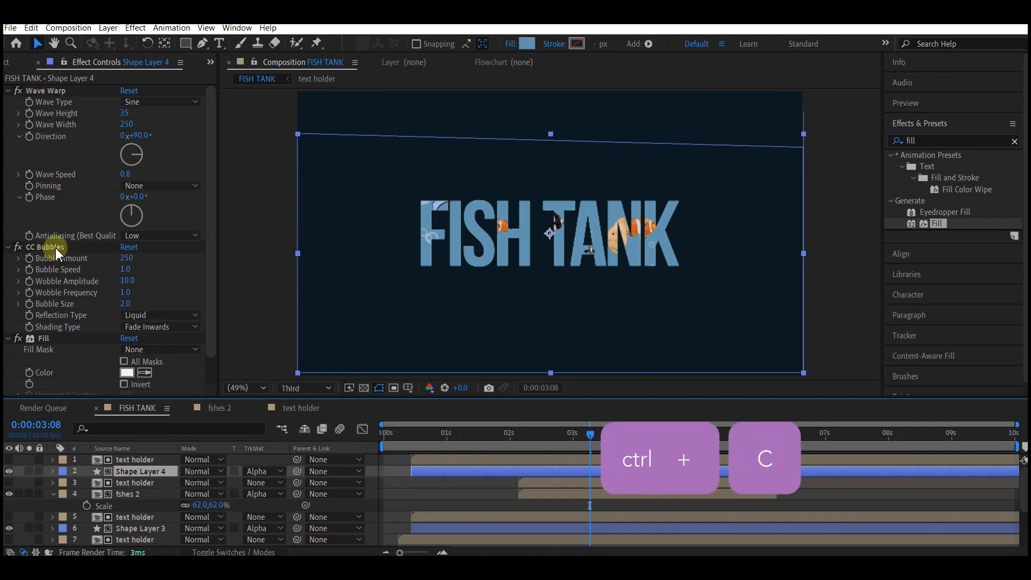
{"action": "scroll", "coordinate": [150, 510], "scroll_direction": "down", "scroll_amount": 3}
{"action": "left_click", "coordinate": [111, 529]}
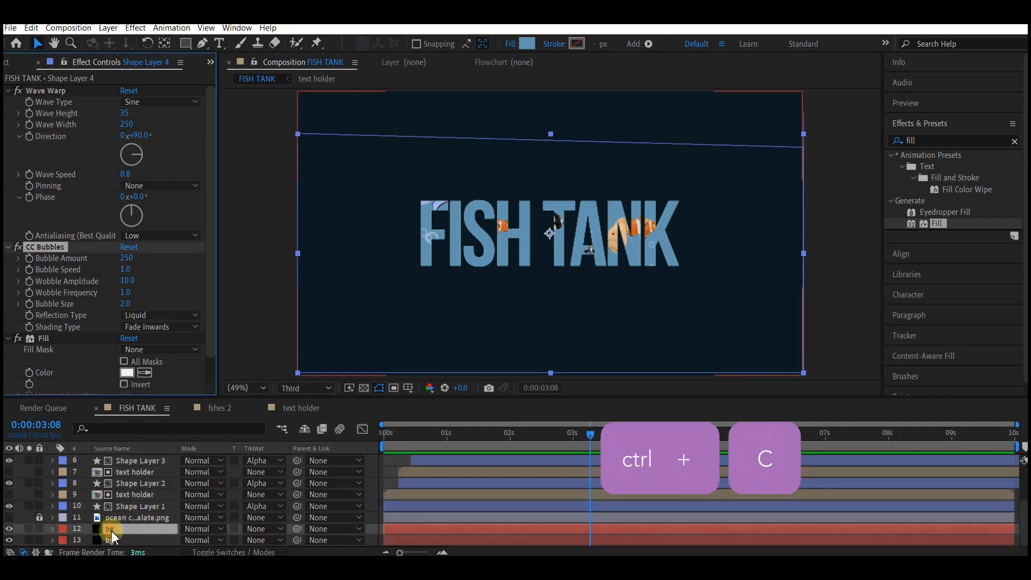
{"action": "key", "text": "ctrl+v"}
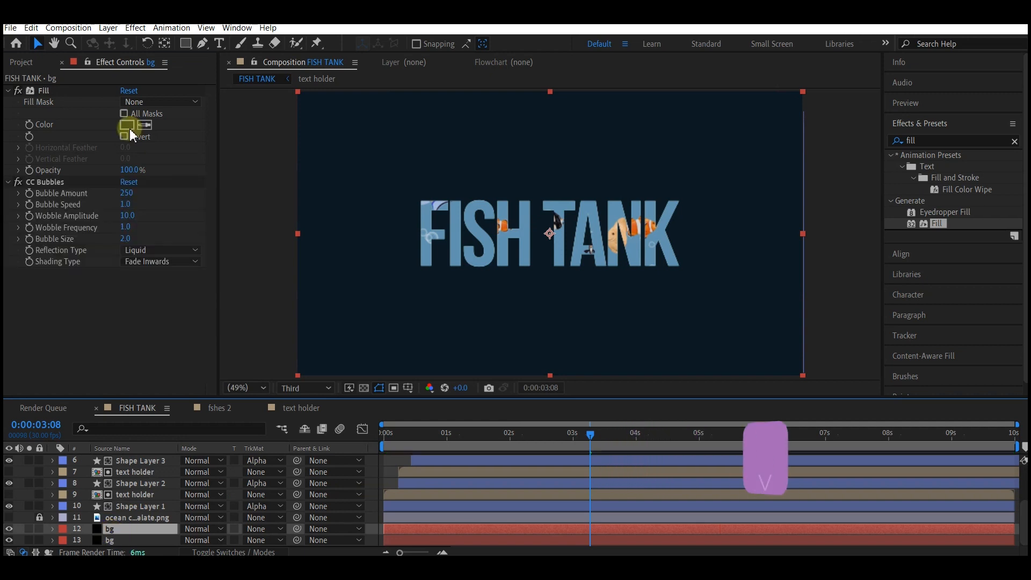
Step: Lighten the bg copy's Fill colour to about S 26%, B 52% and set its Bubble Amount to 100
{"action": "left_click", "coordinate": [127, 126]}
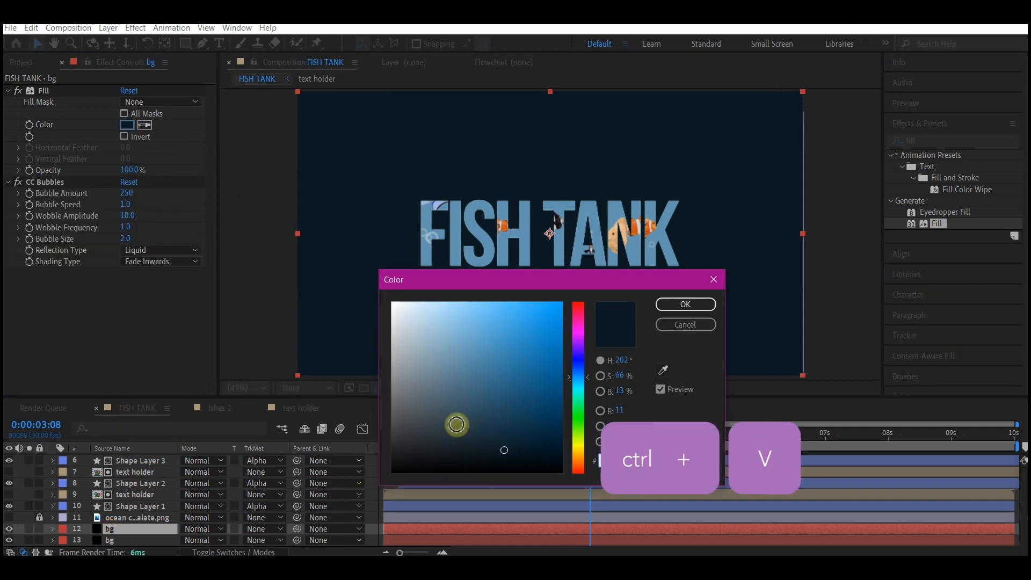
{"action": "left_click_drag", "start_coordinate": [457, 425], "coordinate": [435, 383]}
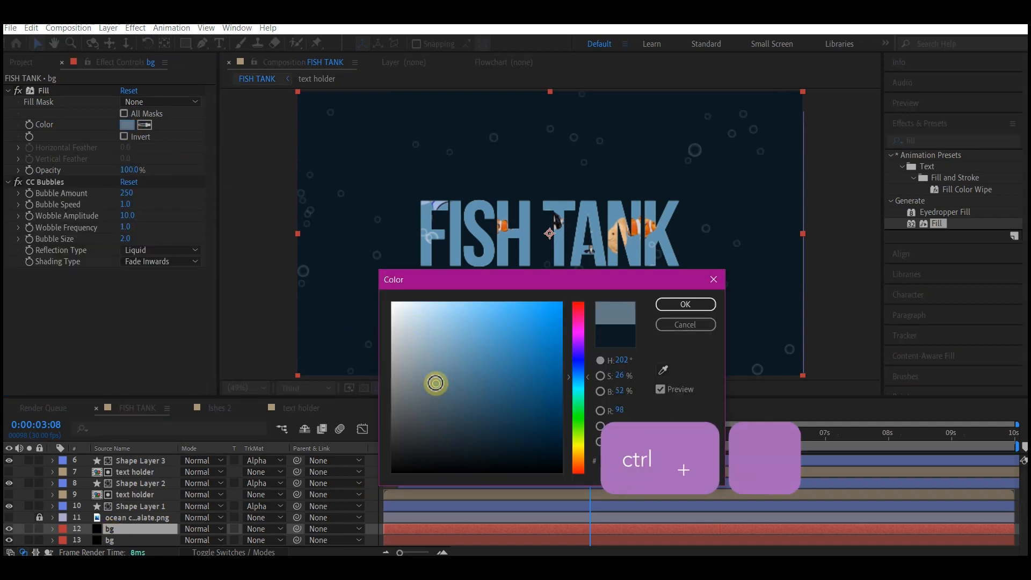
{"action": "left_click", "coordinate": [678, 304]}
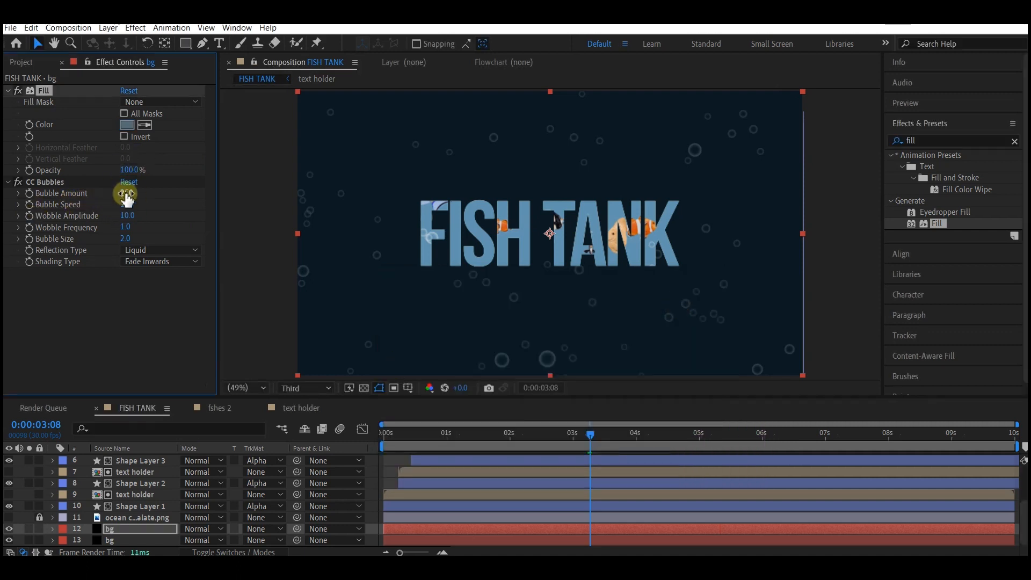
{"action": "left_click_drag", "start_coordinate": [136, 202], "coordinate": [5, 373]}
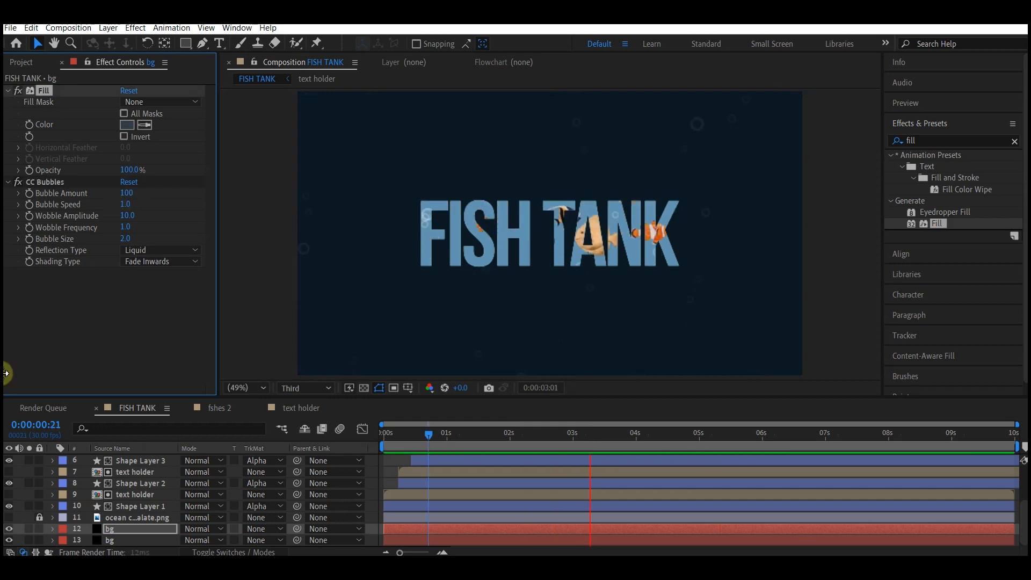